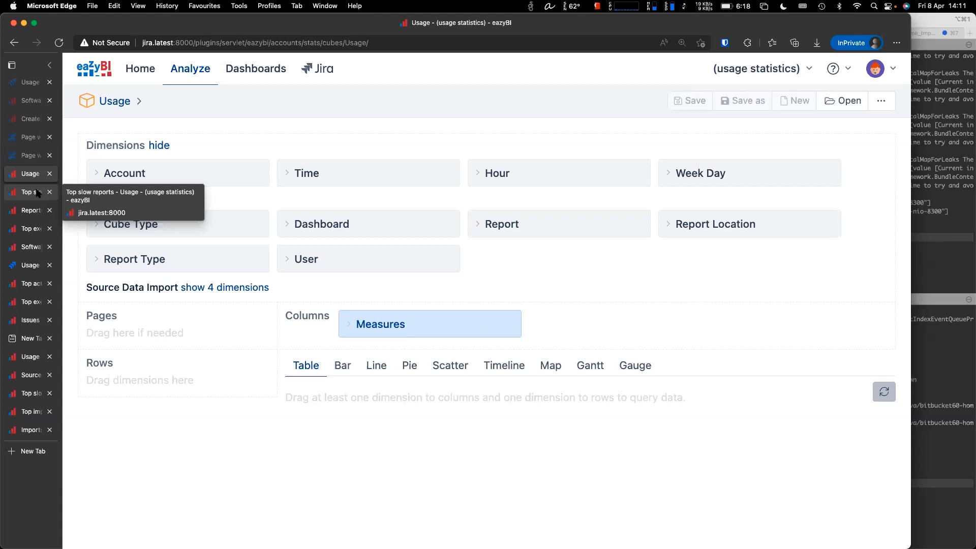
Step: Open the Top slow reports report and examine the reports' executions and average execution durations
{"action": "left_click", "coordinate": [39, 193]}
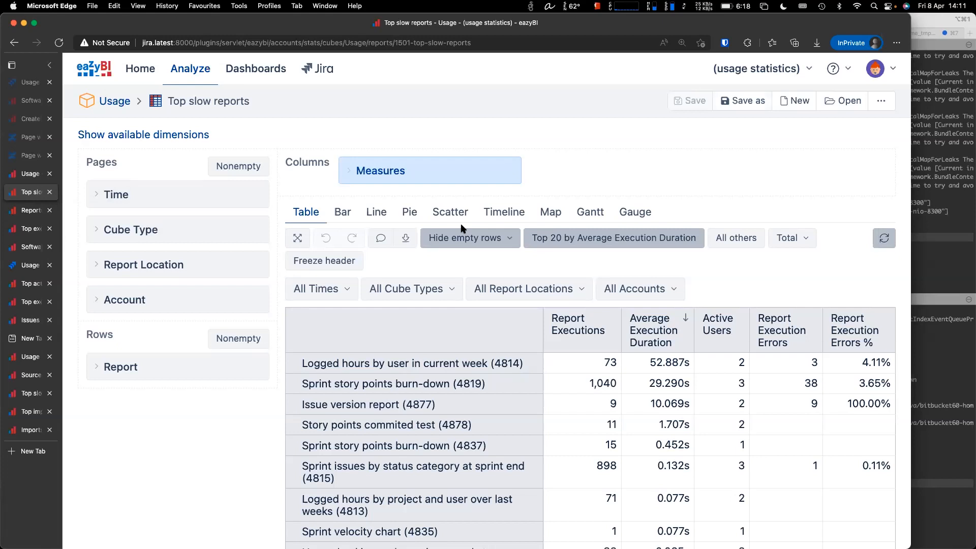
{"action": "scroll", "coordinate": [462, 228], "scroll_direction": "down", "scroll_amount": 2}
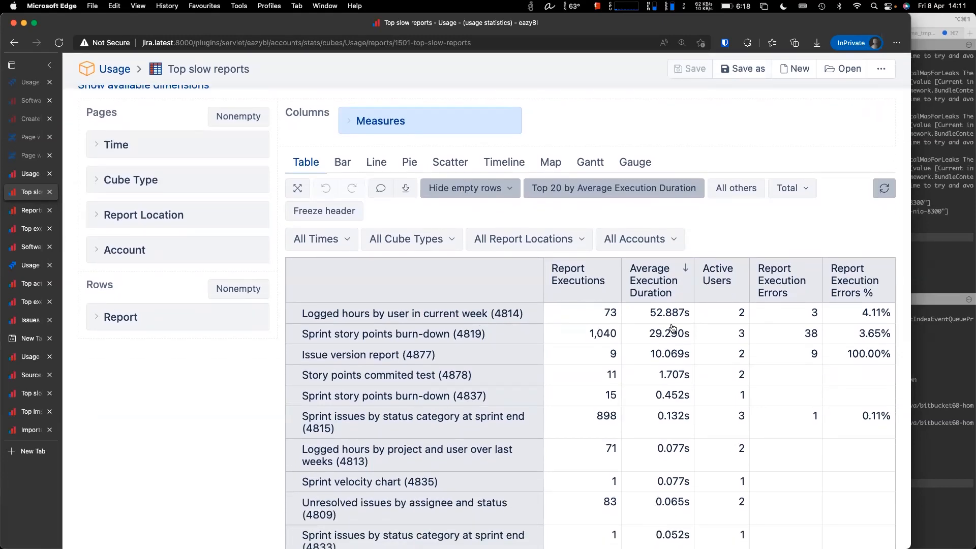
{"action": "scroll", "coordinate": [671, 328], "scroll_direction": "down", "scroll_amount": 2}
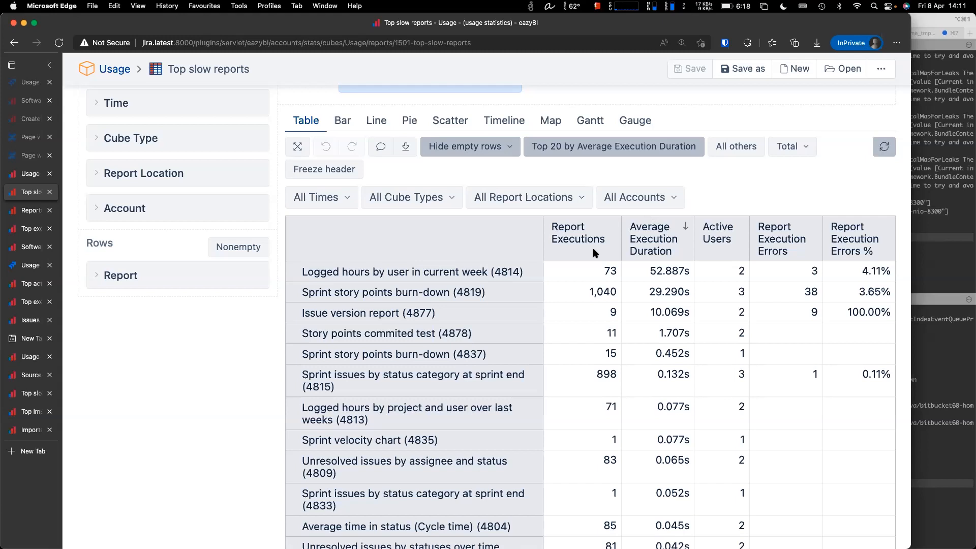
{"action": "scroll", "coordinate": [592, 255], "scroll_direction": "up", "scroll_amount": 1}
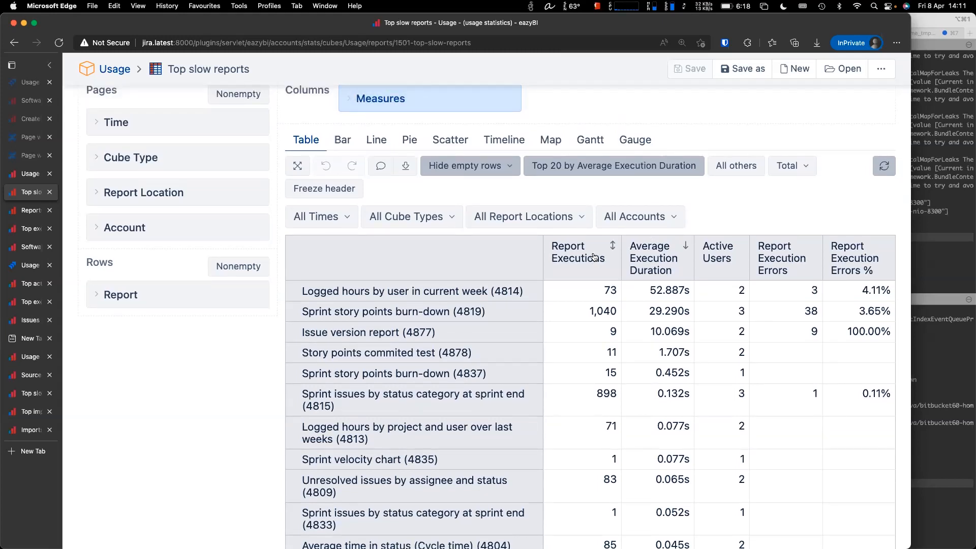
Step: Add the predefined property Report site or account as a measure column in the Top slow reports table
{"action": "scroll", "coordinate": [597, 218], "scroll_direction": "up", "scroll_amount": 2}
{"action": "left_click", "coordinate": [475, 143]}
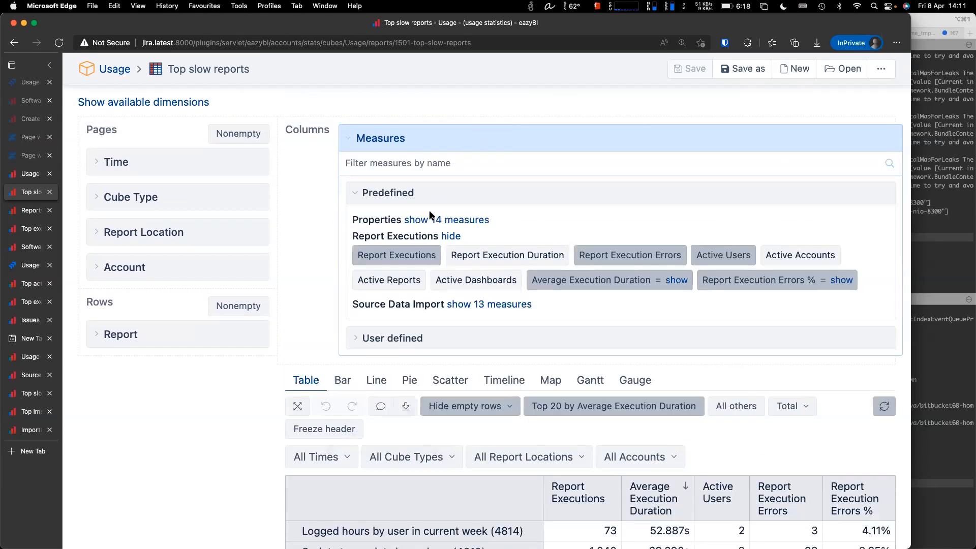
{"action": "left_click", "coordinate": [425, 220]}
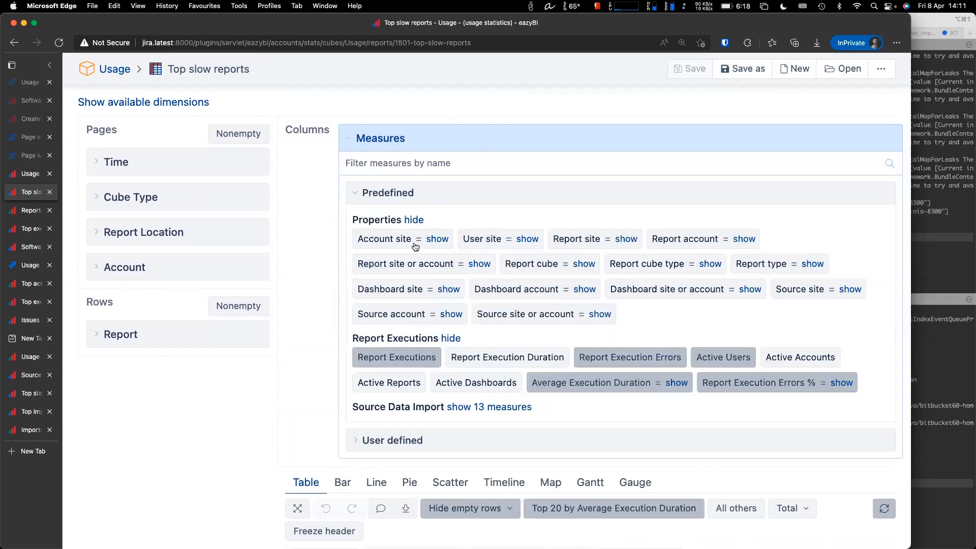
{"action": "left_click", "coordinate": [404, 265]}
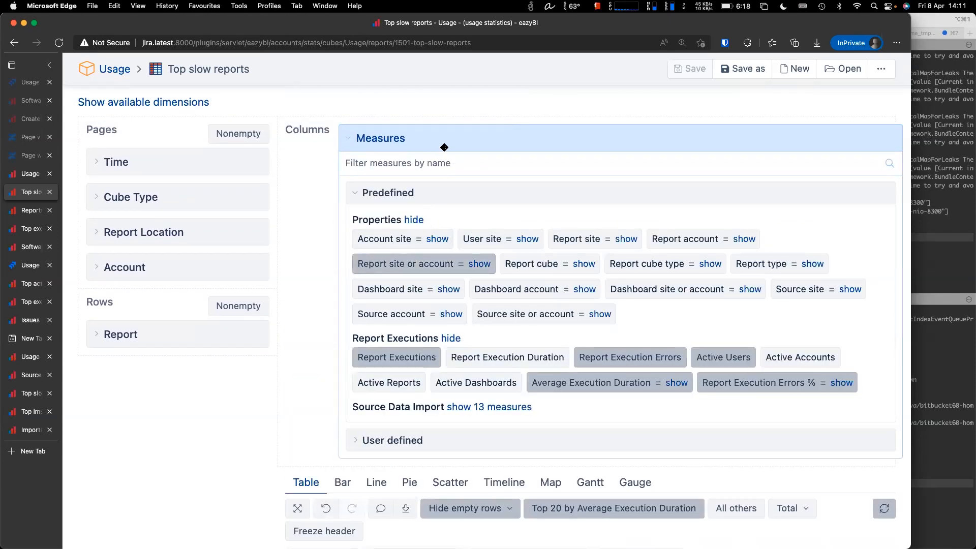
{"action": "left_click", "coordinate": [444, 146]}
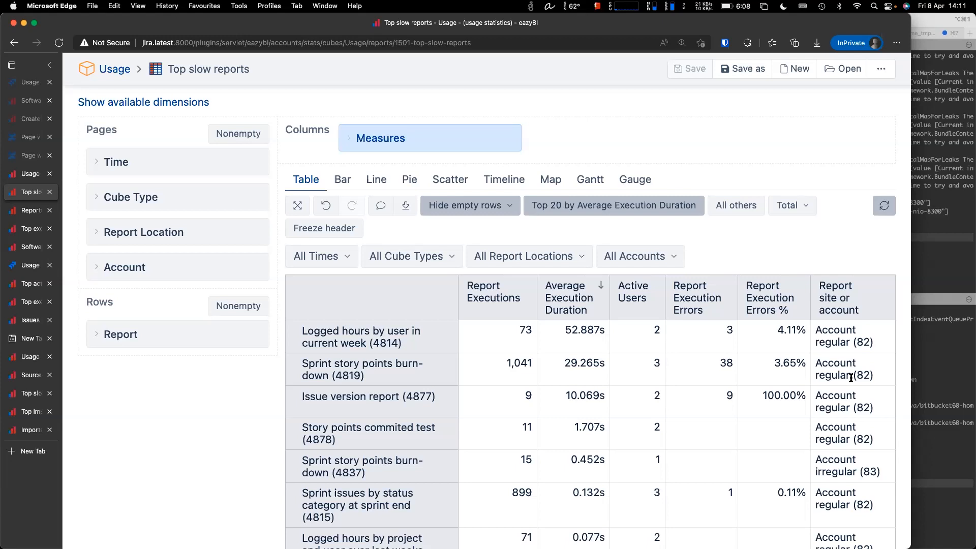
Step: Go to the source of Sprint story points burn-down (4819) and open its report definition export
{"action": "right_click", "coordinate": [397, 363]}
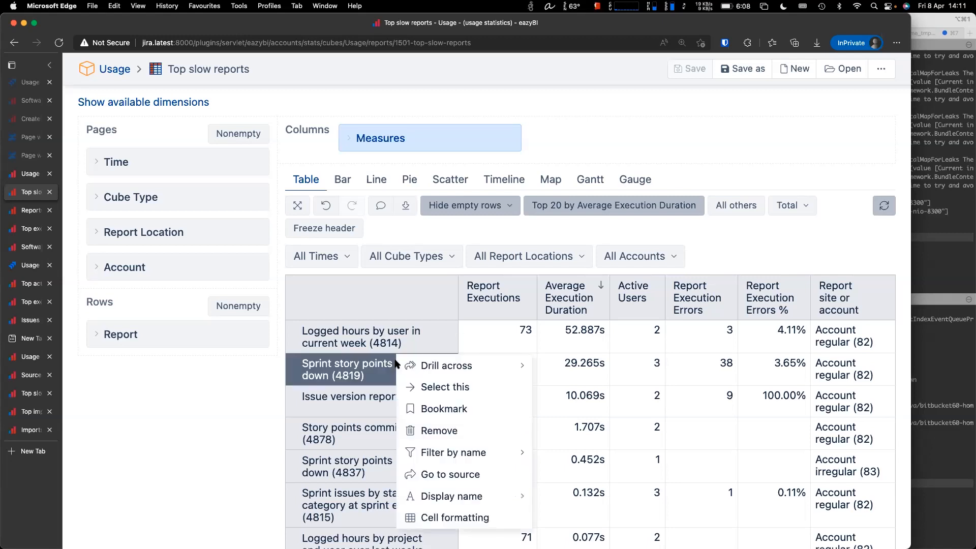
{"action": "left_click", "coordinate": [444, 476]}
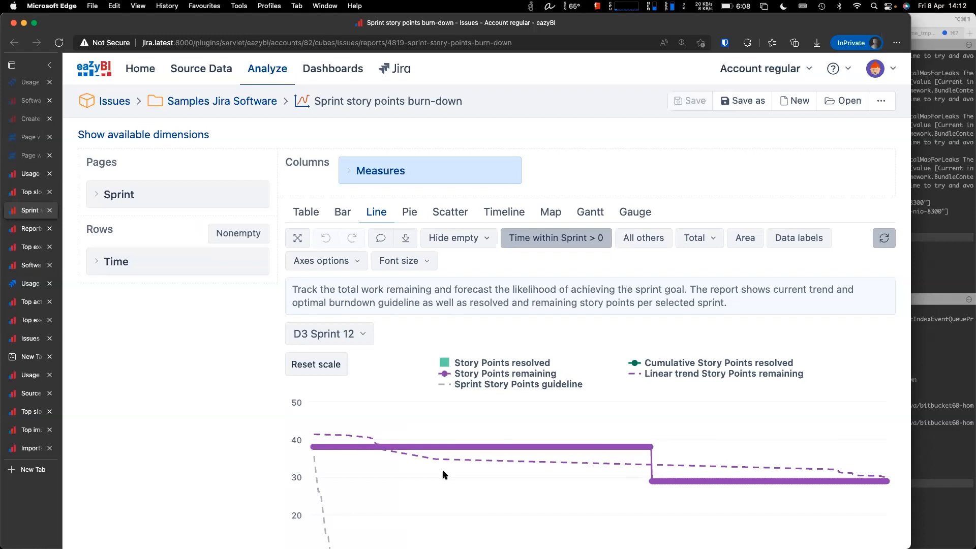
{"action": "left_click", "coordinate": [882, 109]}
{"action": "left_click", "coordinate": [848, 142]}
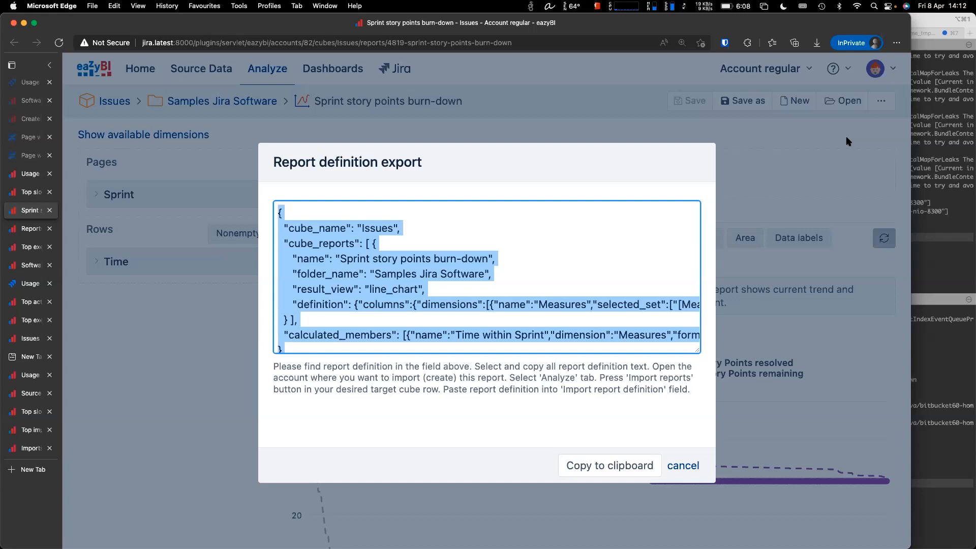
Step: In the Reports with errors report, filter the time to the single day Mar 17 2022
{"action": "key", "text": "ctrl+Tab"}
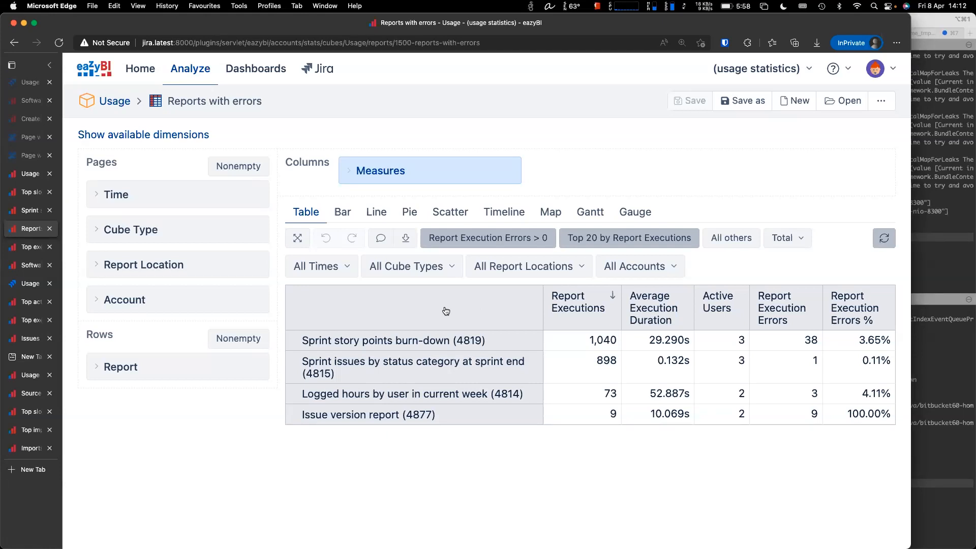
{"action": "left_click", "coordinate": [336, 272]}
{"action": "left_click", "coordinate": [307, 334]}
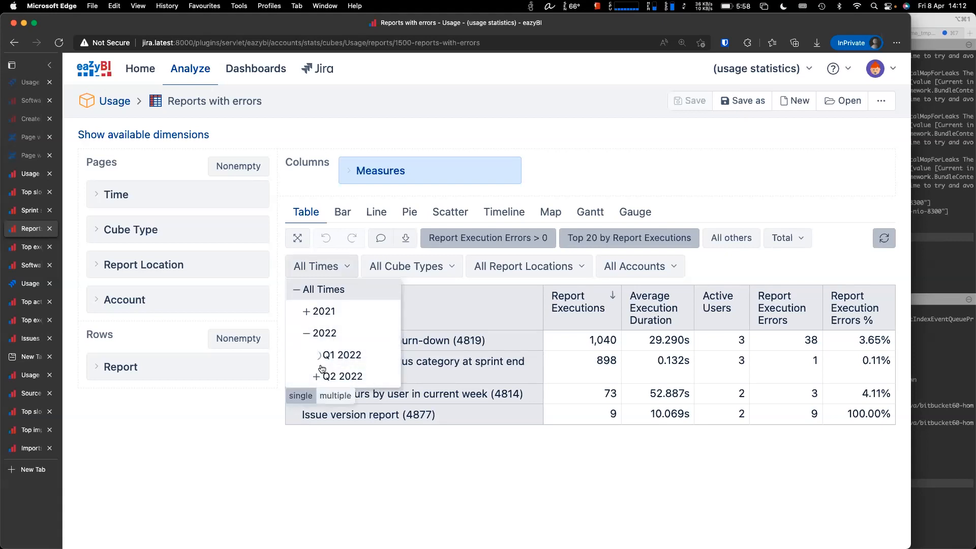
{"action": "left_click", "coordinate": [317, 354]}
{"action": "left_click", "coordinate": [324, 422]}
{"action": "scroll", "coordinate": [329, 423], "scroll_direction": "down", "scroll_amount": 10}
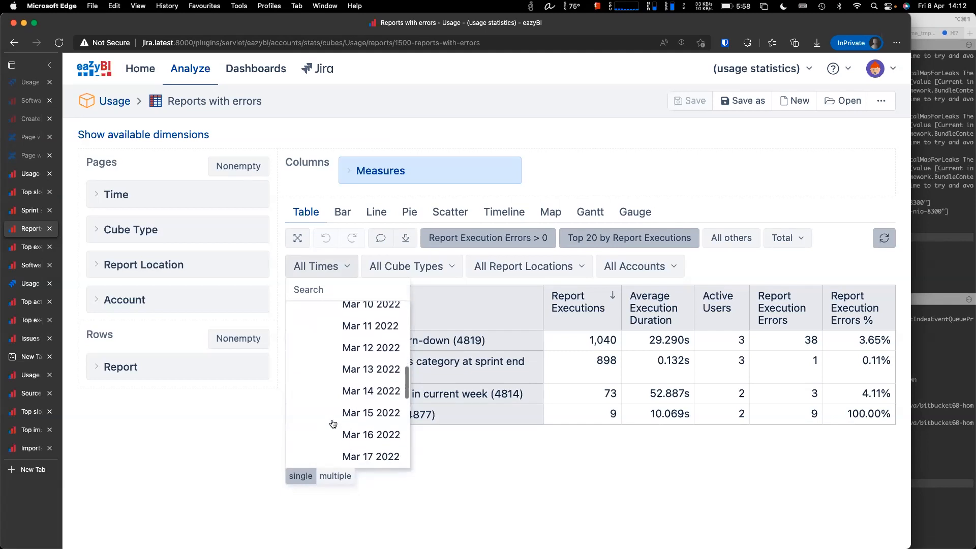
{"action": "left_click", "coordinate": [362, 452]}
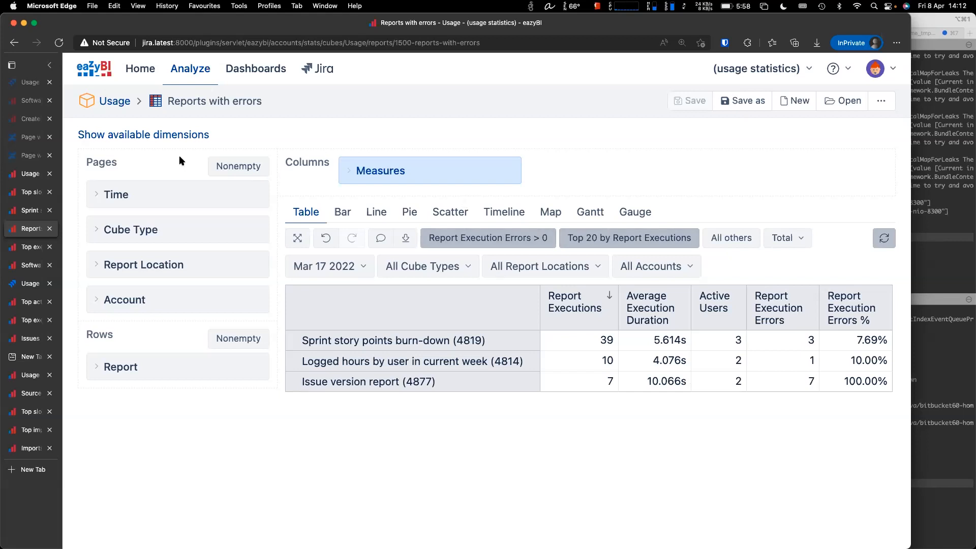
Step: Add the User dimension to the report's pages and filter it to the named user in the (other) group
{"action": "left_click", "coordinate": [178, 137]}
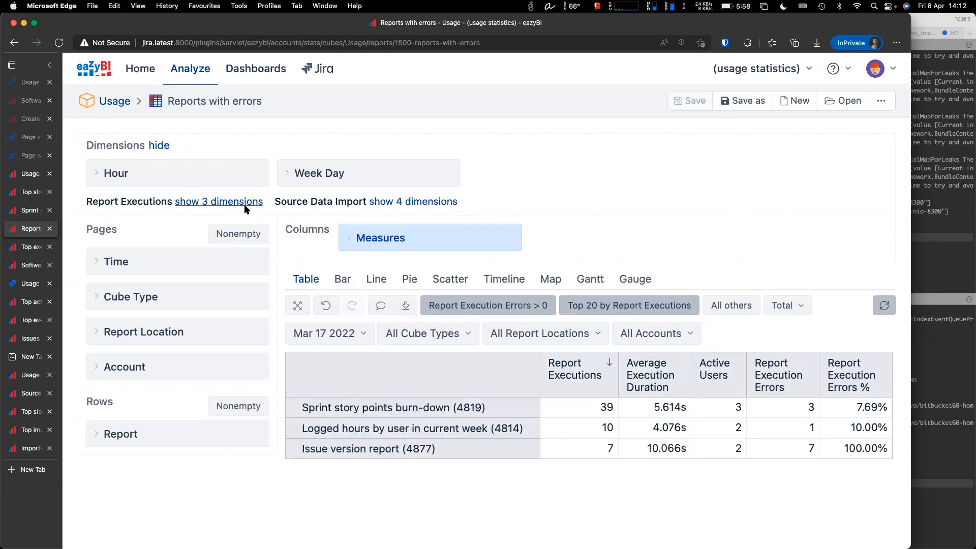
{"action": "left_click", "coordinate": [208, 202]}
{"action": "left_click_drag", "start_coordinate": [588, 220], "coordinate": [215, 455]}
{"action": "left_click", "coordinate": [732, 406]}
{"action": "scroll", "coordinate": [727, 401], "scroll_direction": "down", "scroll_amount": 3}
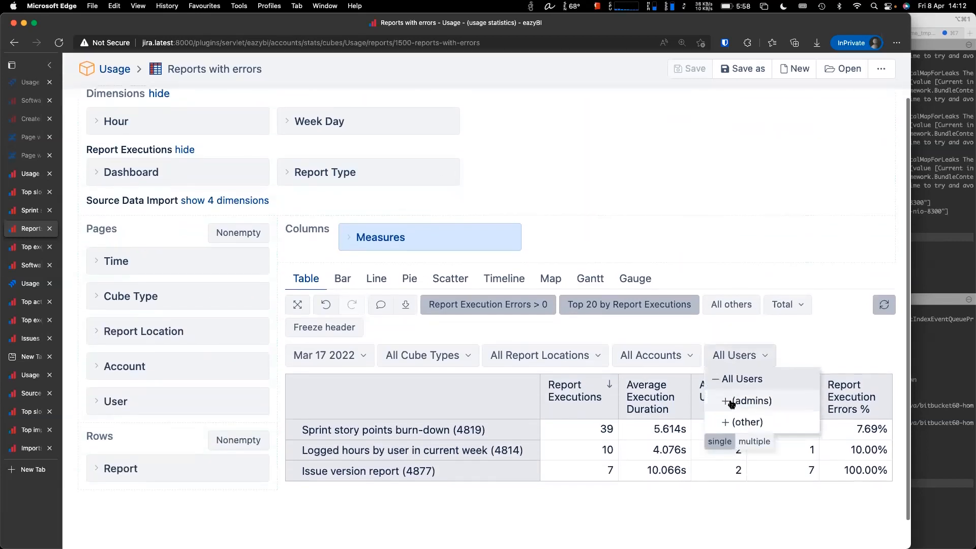
{"action": "left_click", "coordinate": [724, 394]}
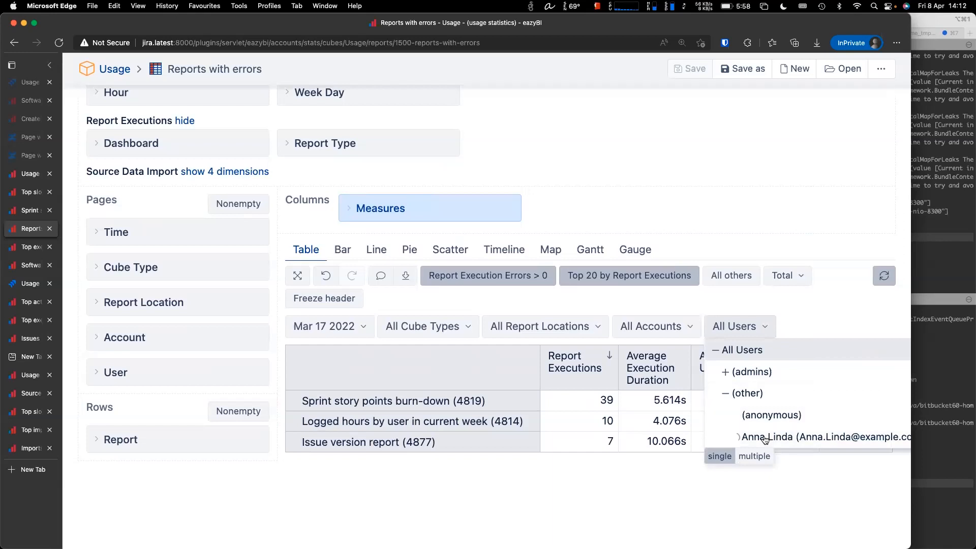
{"action": "left_click", "coordinate": [765, 436]}
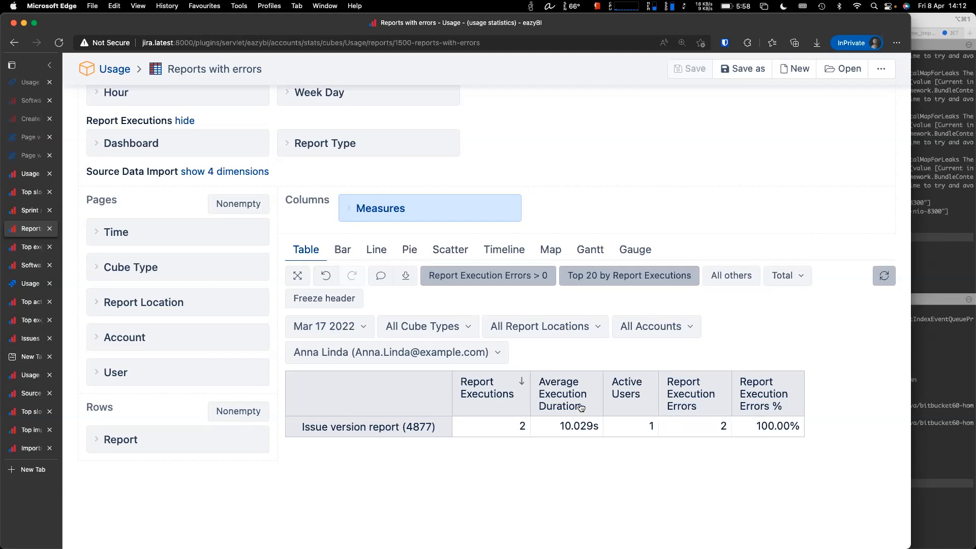
Step: Go to the source of Issue version report (4877) to check how it runs
{"action": "left_click", "coordinate": [397, 428]}
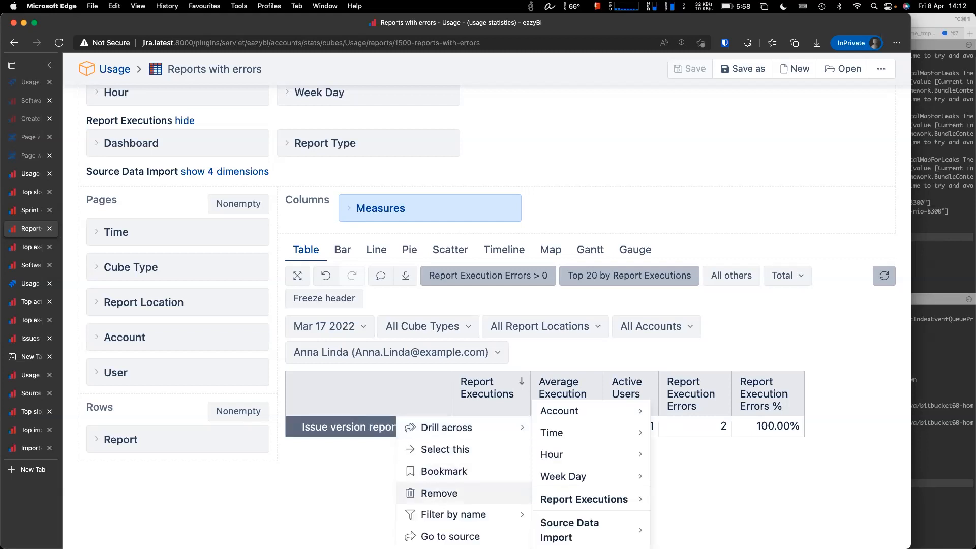
{"action": "left_click", "coordinate": [449, 536]}
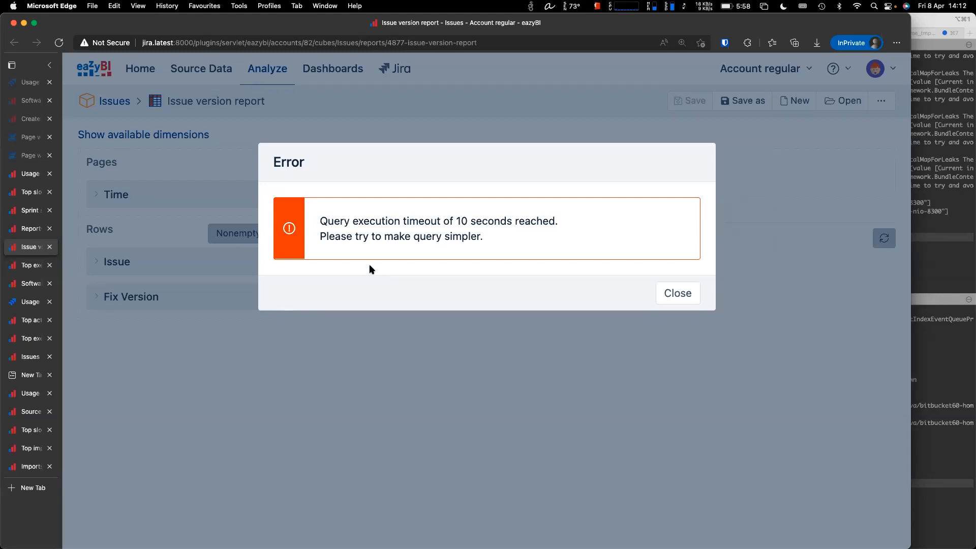
Step: In Top executed reports, move Report Location from pages to rows and select all members at the Report Location level
{"action": "left_click", "coordinate": [24, 265]}
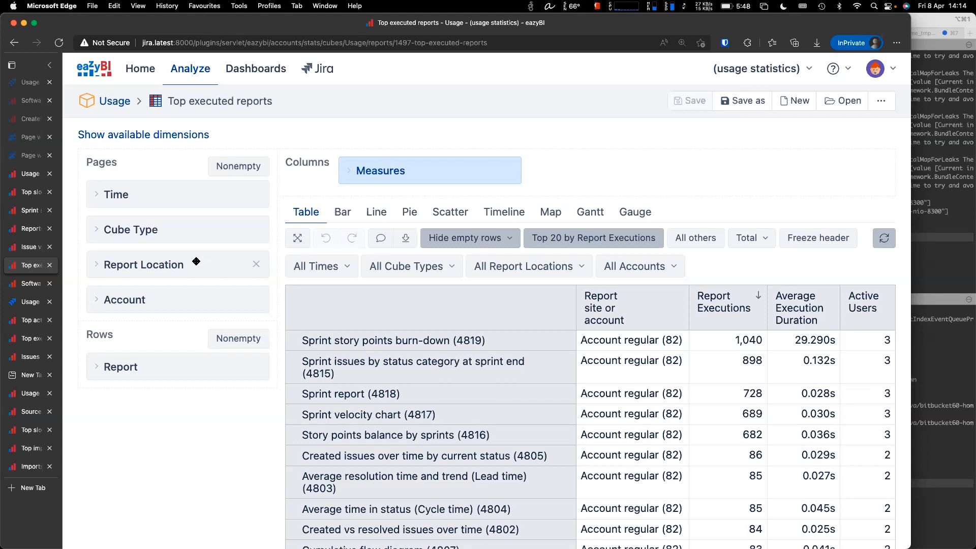
{"action": "left_click_drag", "start_coordinate": [197, 261], "coordinate": [208, 362]}
{"action": "left_click", "coordinate": [179, 372]}
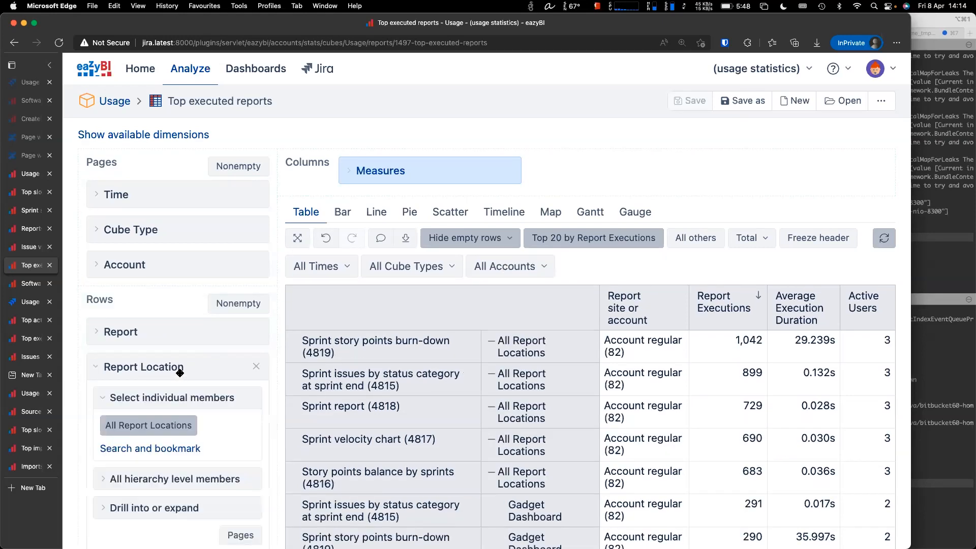
{"action": "left_click", "coordinate": [153, 479]}
{"action": "left_click", "coordinate": [146, 467]}
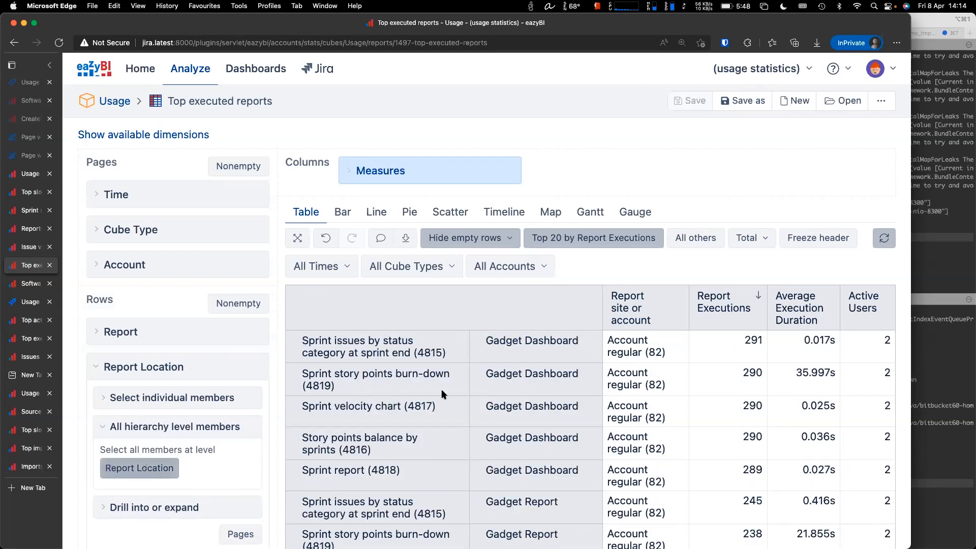
{"action": "scroll", "coordinate": [500, 353], "scroll_direction": "down", "scroll_amount": 5}
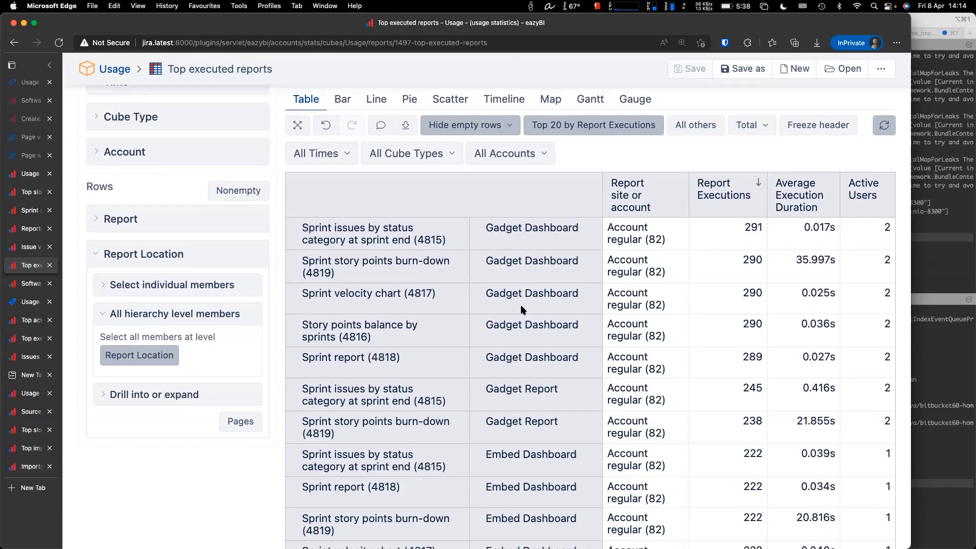
{"action": "scroll", "coordinate": [521, 304], "scroll_direction": "down", "scroll_amount": 1}
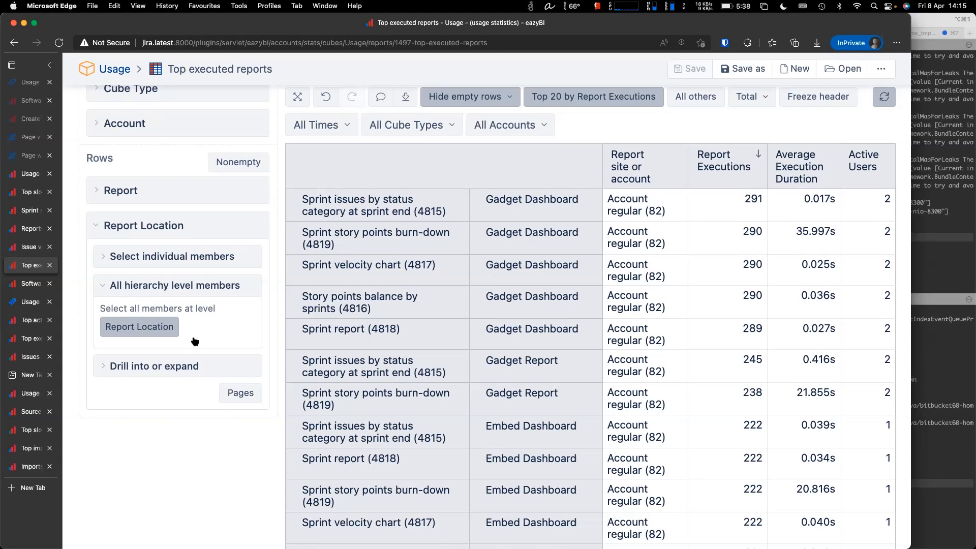
Step: Edit the Software sample collapsed dashboard, collapse its first four reports through Sprint velocity chart, and save the changes
{"action": "left_click", "coordinate": [30, 288]}
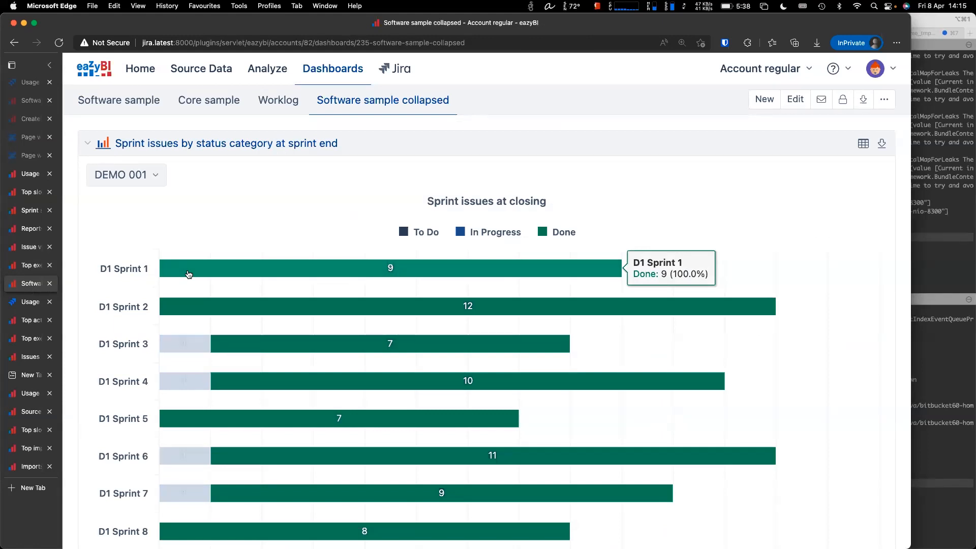
{"action": "left_click", "coordinate": [801, 104]}
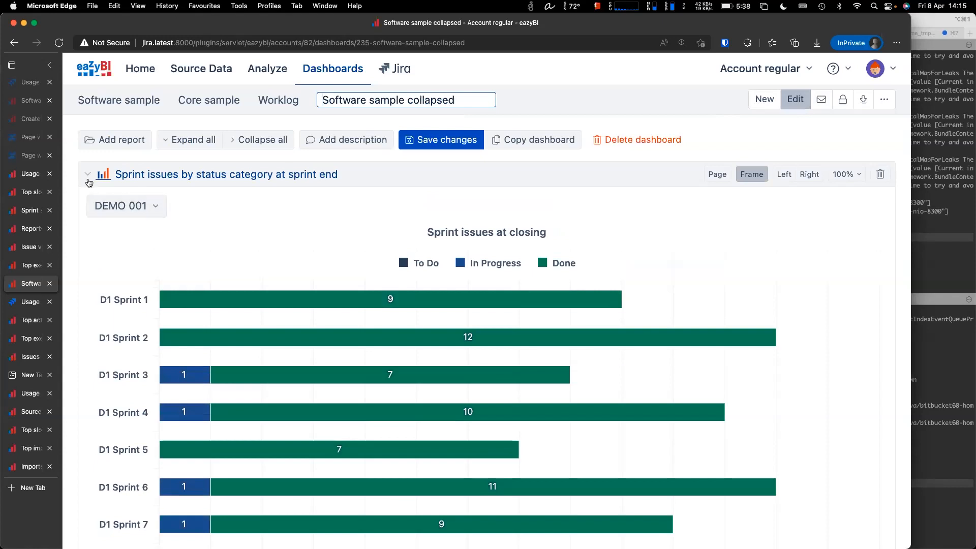
{"action": "left_click", "coordinate": [88, 177]}
{"action": "left_click", "coordinate": [86, 212]}
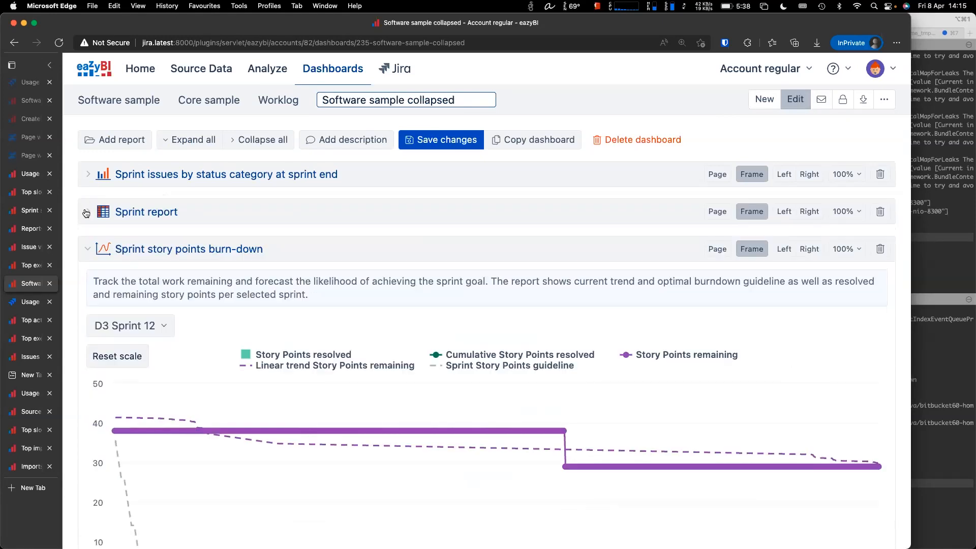
{"action": "left_click", "coordinate": [87, 252]}
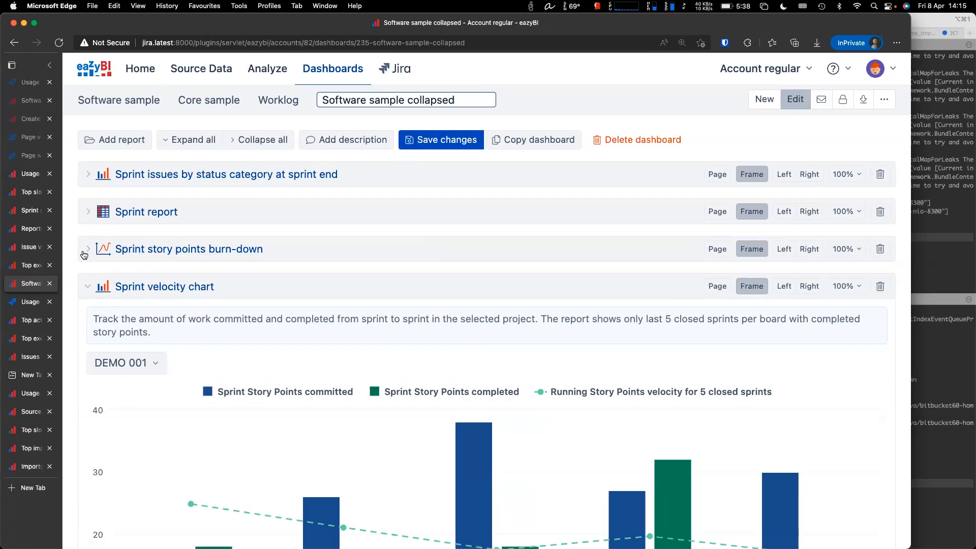
{"action": "left_click", "coordinate": [87, 288]}
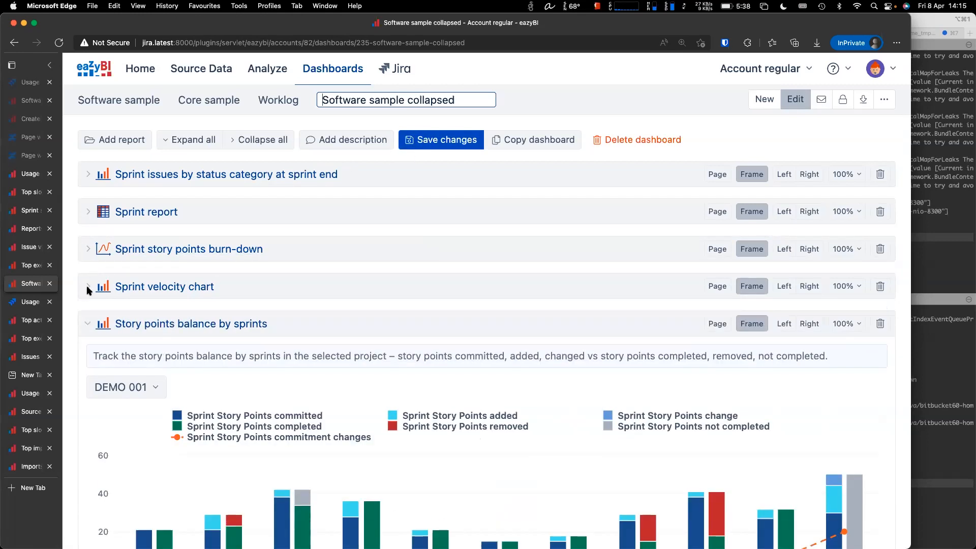
{"action": "left_click", "coordinate": [429, 142]}
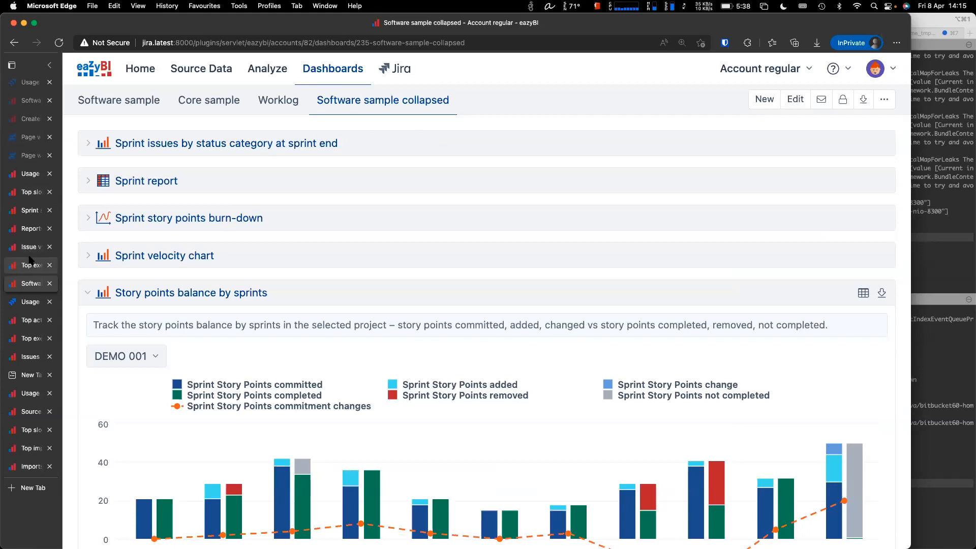
Step: On the Jira Usage dashboard, enable Collapse for the Core sample gadget and save its settings
{"action": "left_click", "coordinate": [32, 303]}
{"action": "mouse_move", "coordinate": [303, 166]}
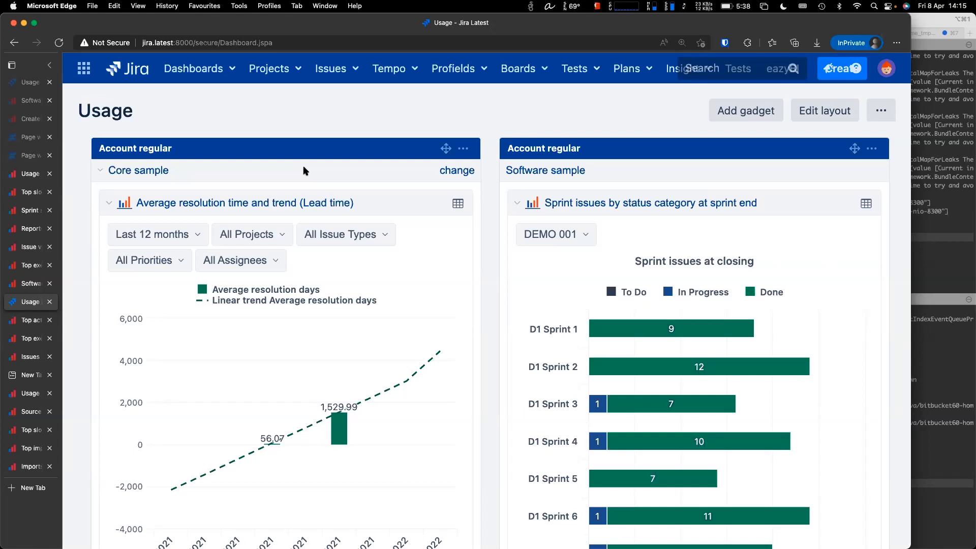
{"action": "left_click", "coordinate": [446, 175]}
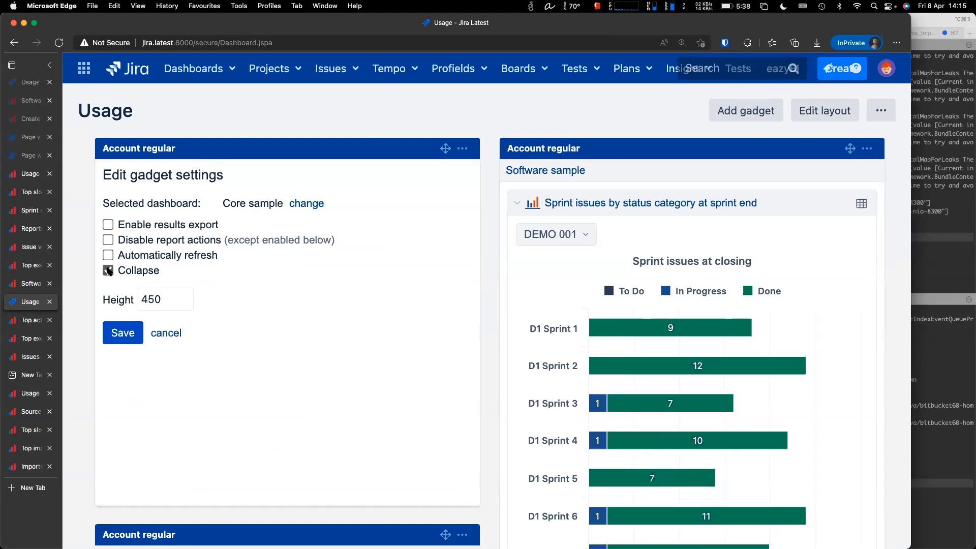
{"action": "left_click", "coordinate": [125, 337]}
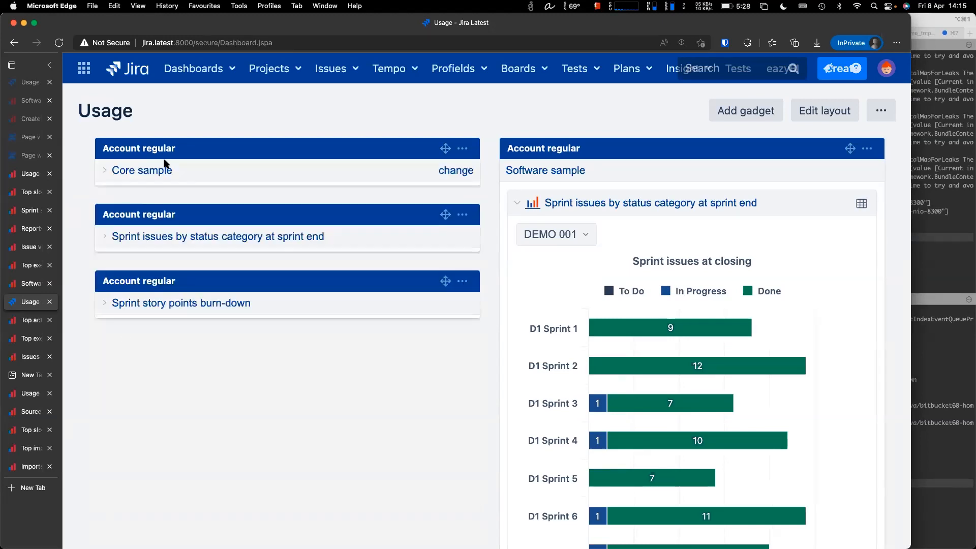
Step: Expand the collapsed Core sample gadget on the Jira Usage dashboard to view its reports
{"action": "left_click", "coordinate": [167, 172]}
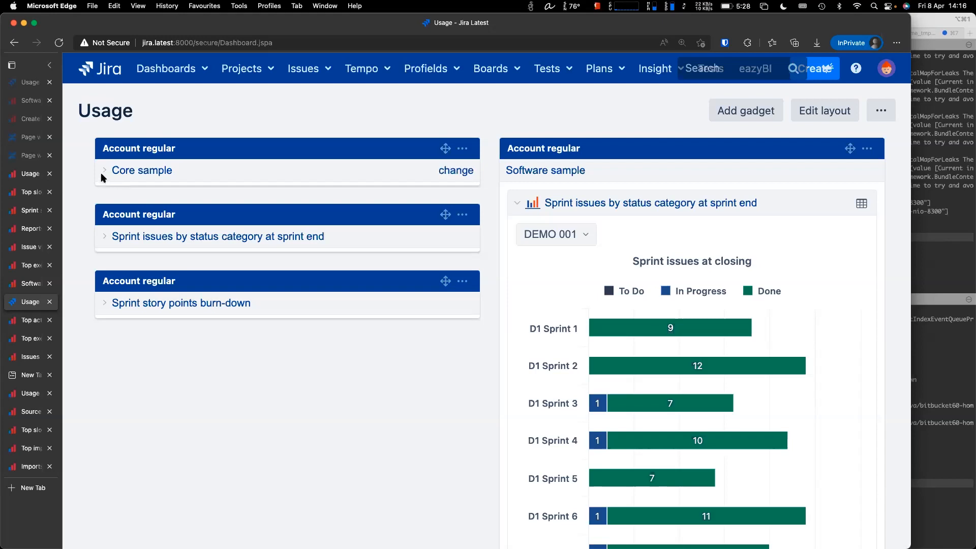
{"action": "left_click", "coordinate": [106, 172]}
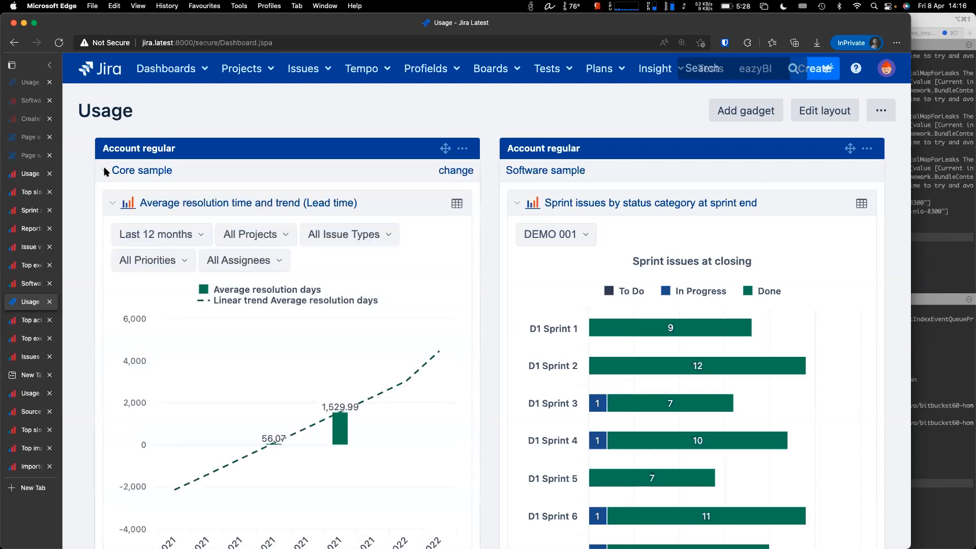
{"action": "scroll", "coordinate": [107, 172], "scroll_direction": "down", "scroll_amount": 2}
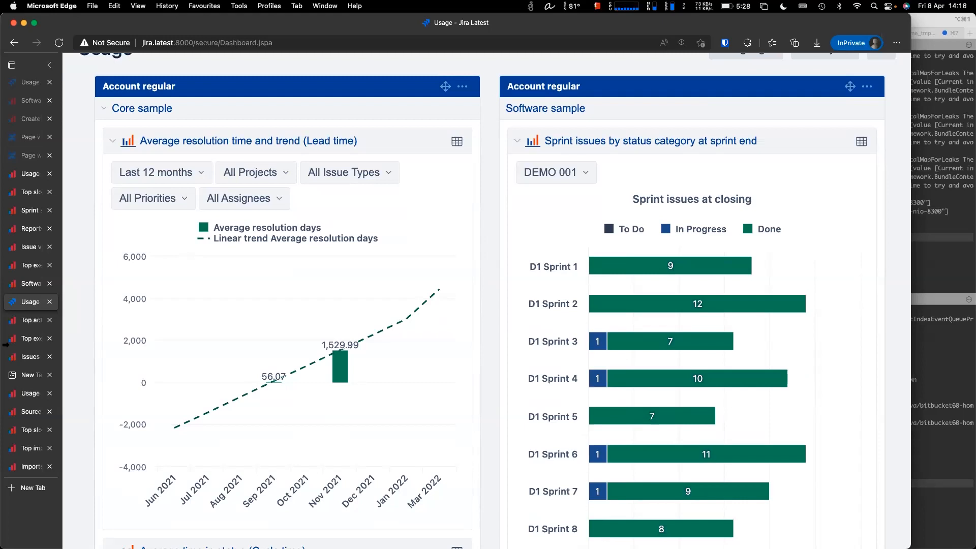
Step: Go to the Top active accounts report and filter its time to 2022
{"action": "left_click", "coordinate": [28, 320]}
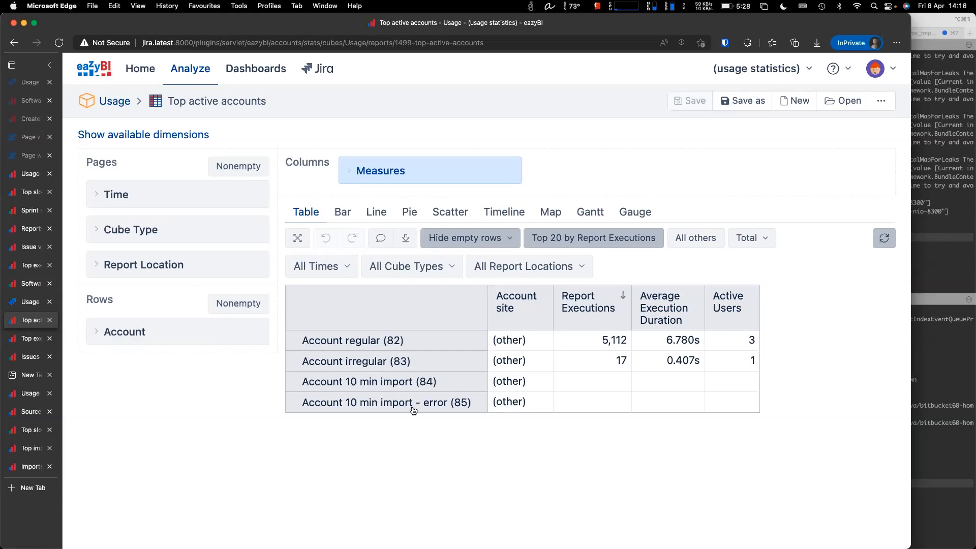
{"action": "left_click", "coordinate": [331, 274]}
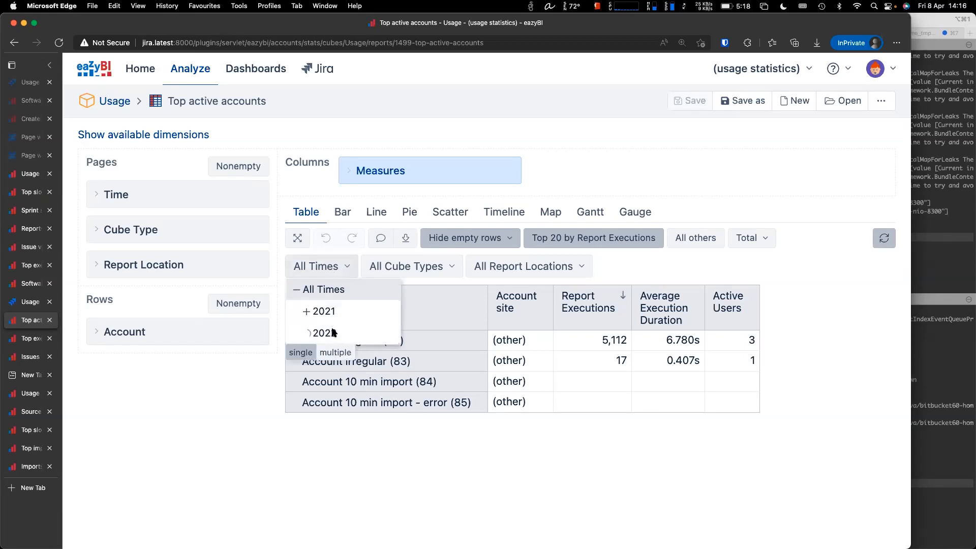
{"action": "left_click", "coordinate": [333, 331]}
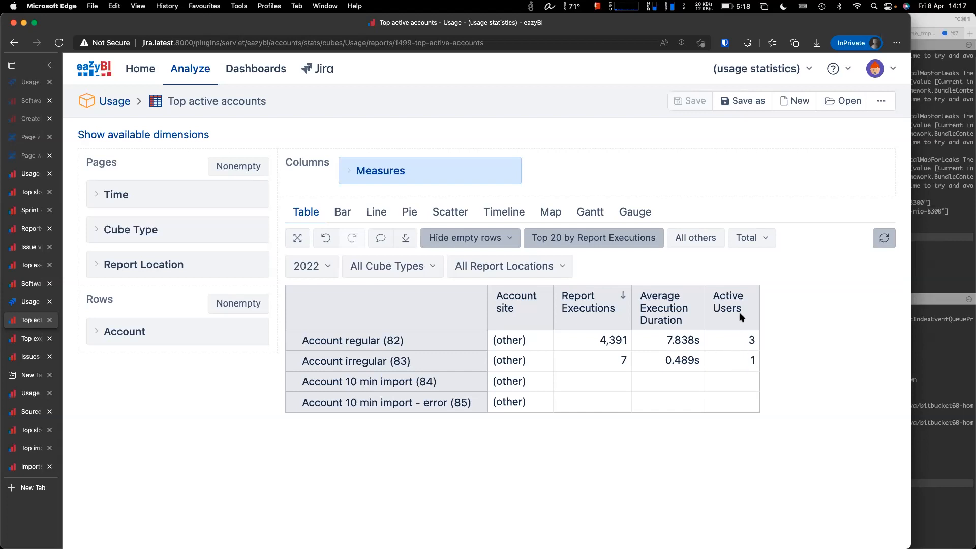
Step: Drill across the Active Users value of Account irregular by the User level of the Report Executions User dimension
{"action": "left_click", "coordinate": [731, 361]}
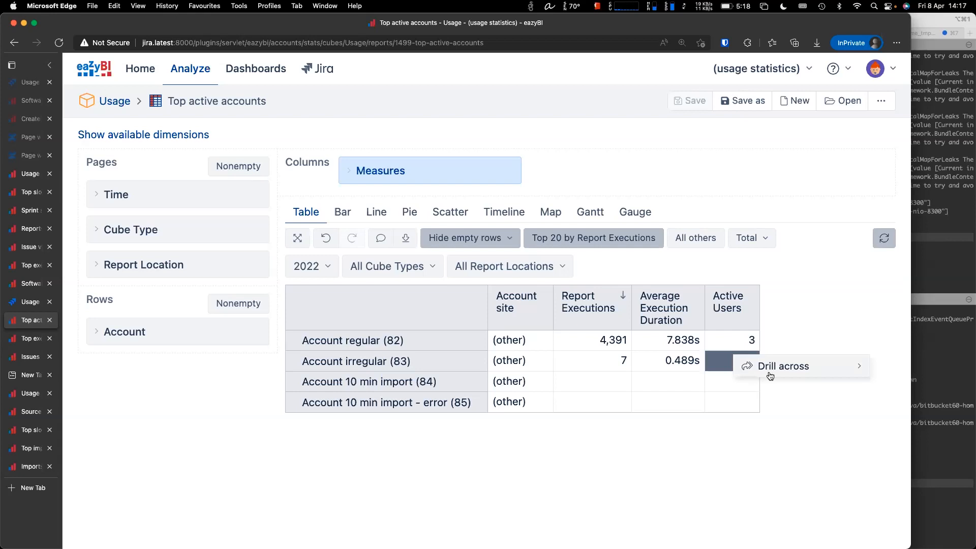
{"action": "mouse_move", "coordinate": [771, 375]}
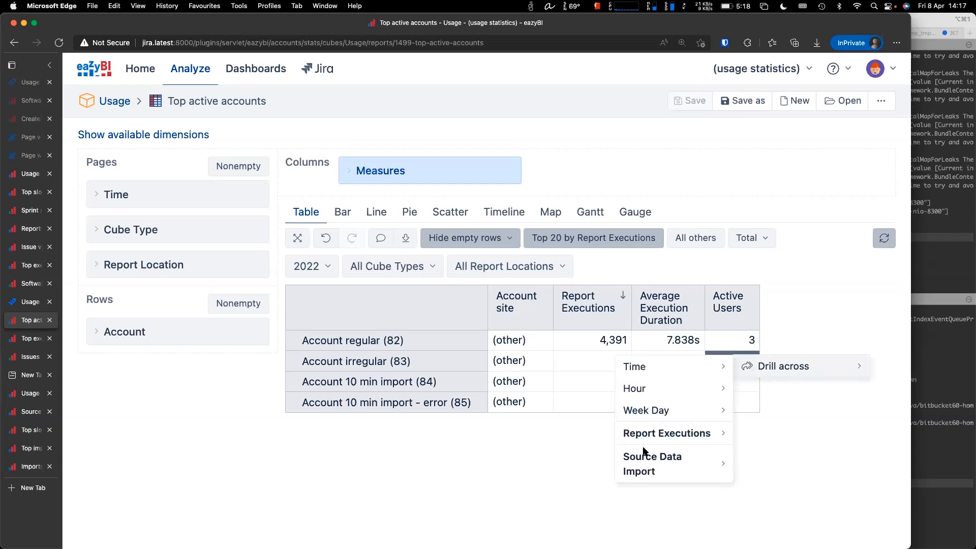
{"action": "mouse_move", "coordinate": [682, 438]}
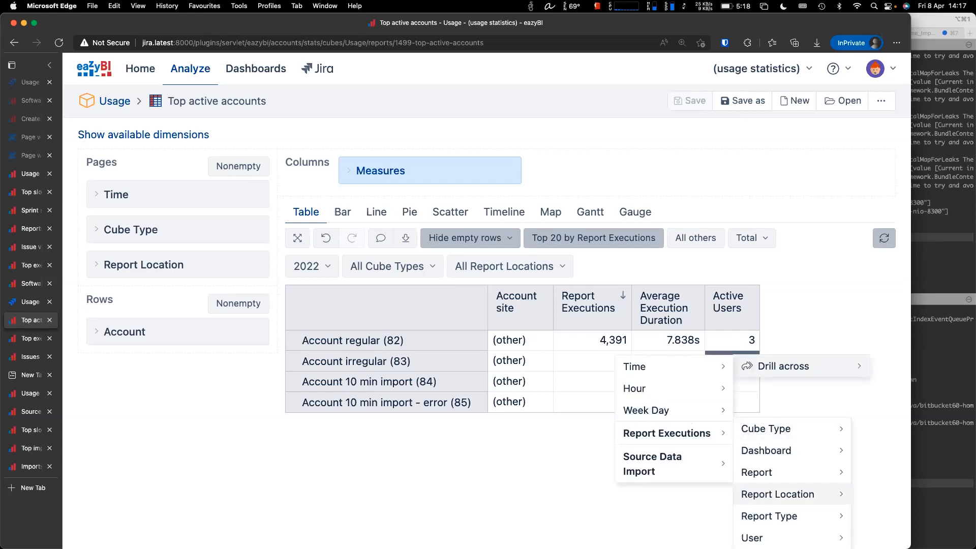
{"action": "mouse_move", "coordinate": [762, 538]}
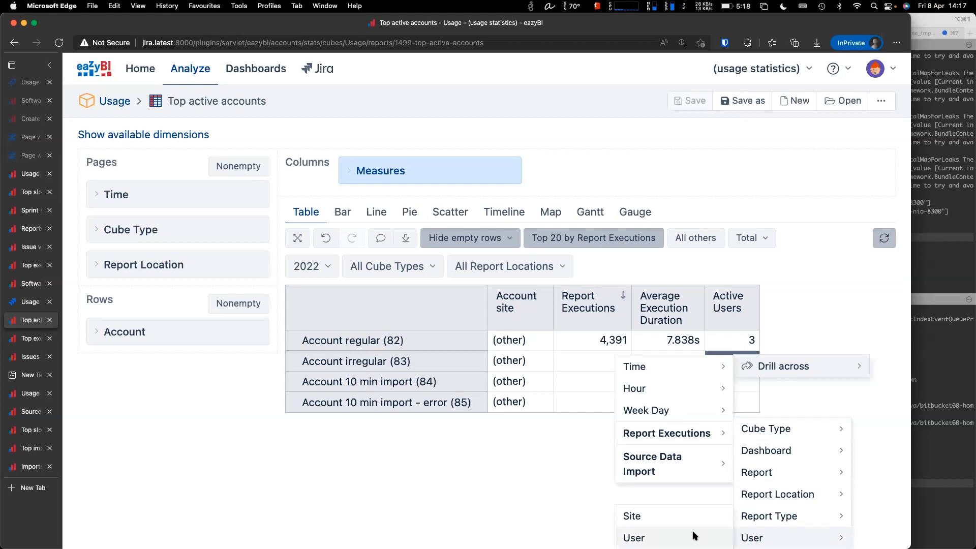
{"action": "left_click", "coordinate": [695, 537]}
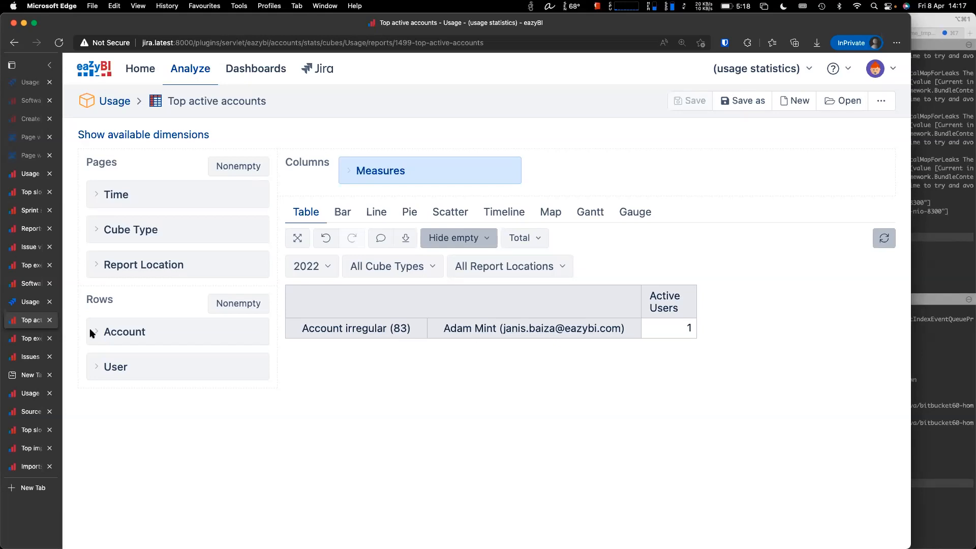
Step: In Top executed reports, show the bottom 20 rows by Report Executions and filter the time to 2022
{"action": "left_click", "coordinate": [12, 338]}
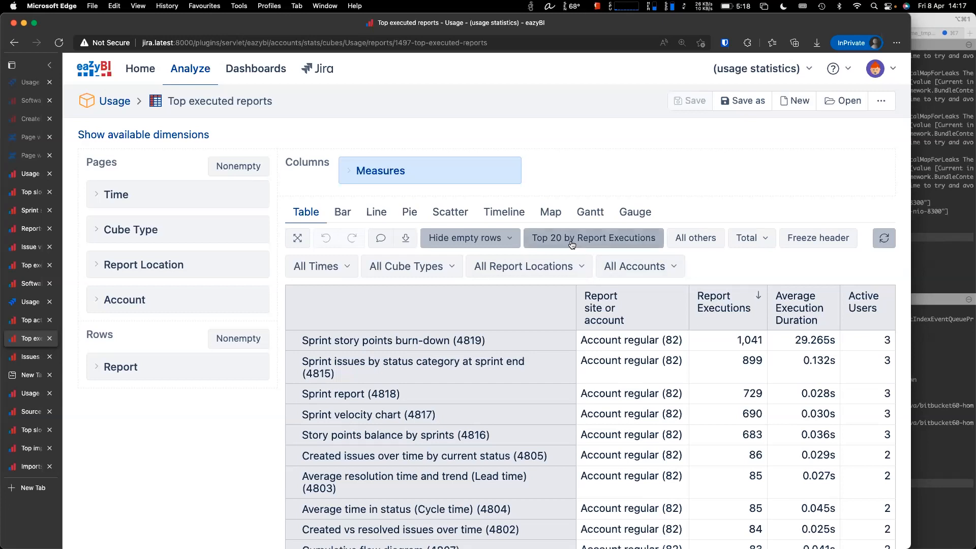
{"action": "left_click", "coordinate": [733, 305]}
{"action": "mouse_move", "coordinate": [763, 436]}
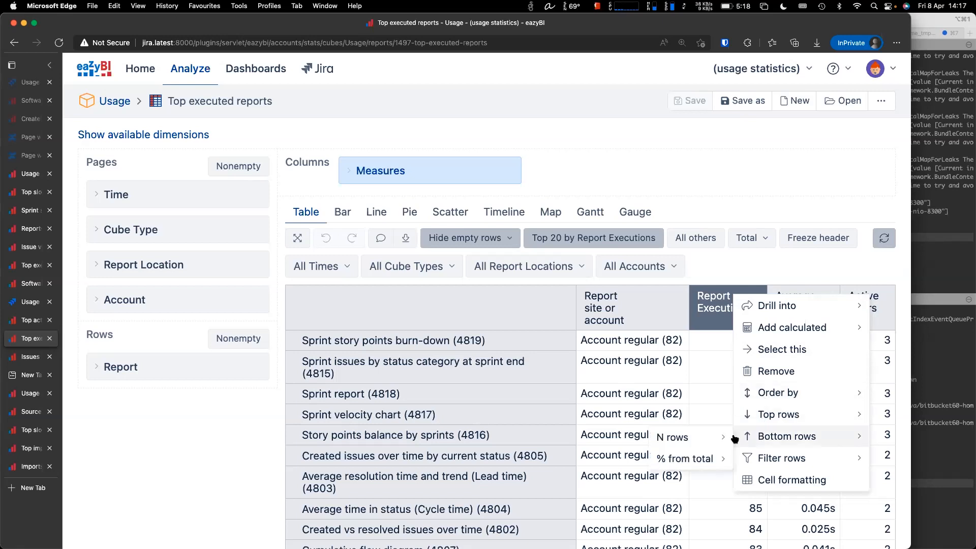
{"action": "left_click", "coordinate": [743, 451]}
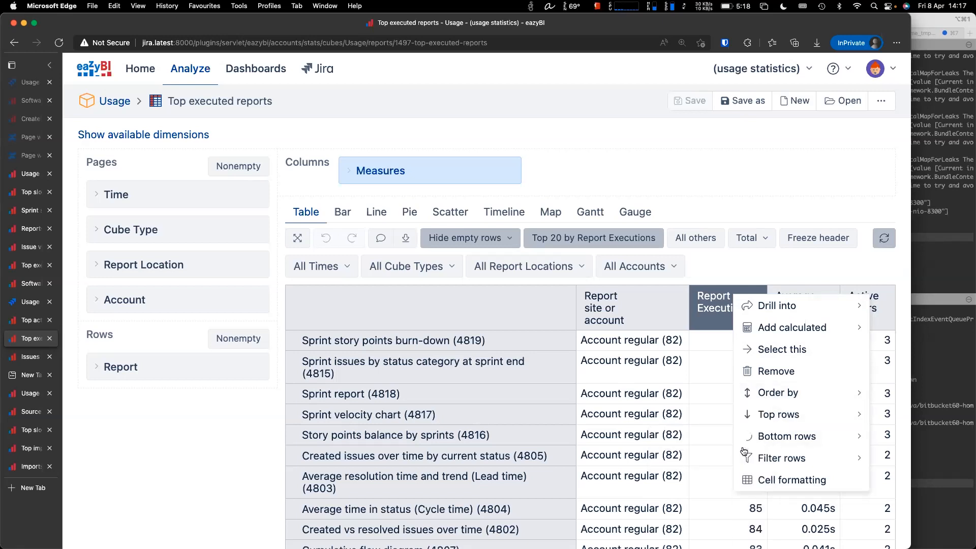
{"action": "left_click", "coordinate": [339, 290]}
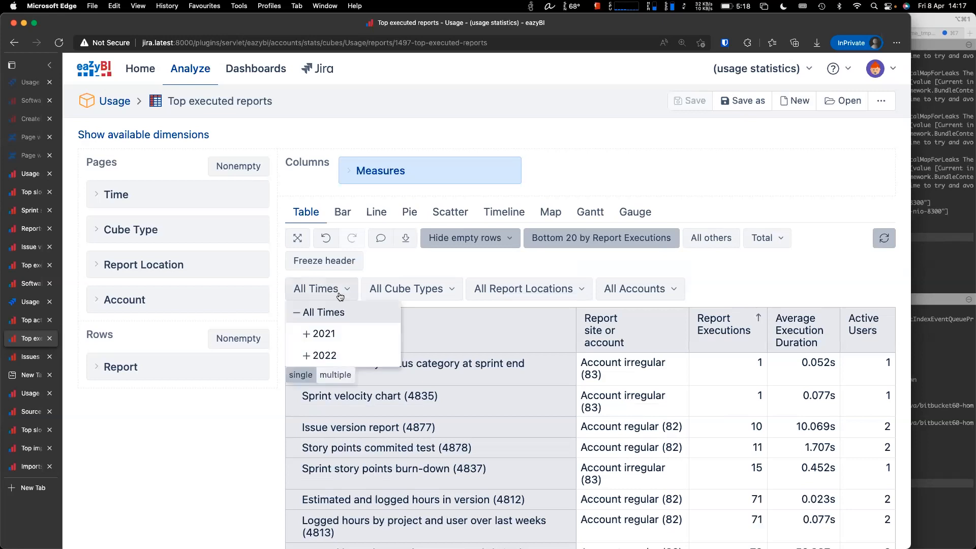
{"action": "left_click", "coordinate": [339, 354]}
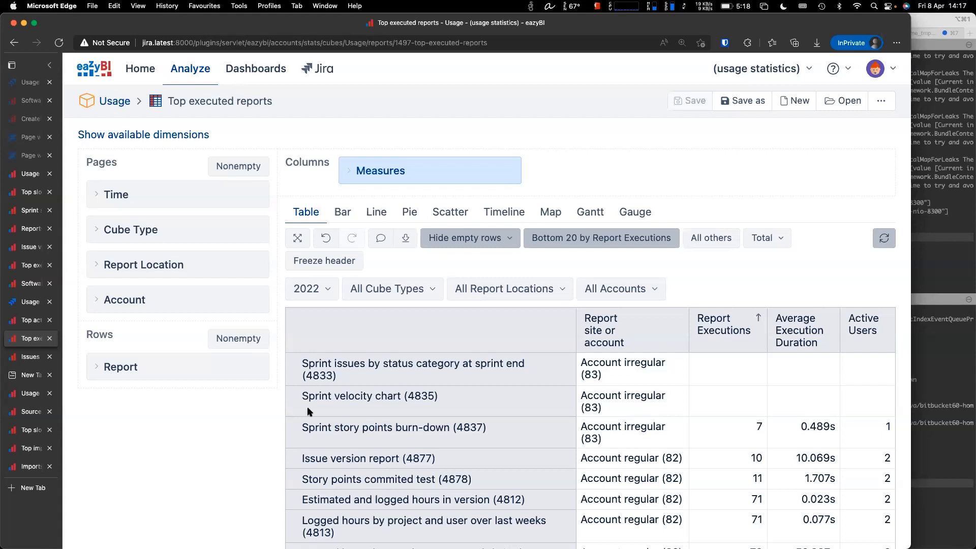
Step: In the Issues cube of Account regular, expand Measures down to the user defined calculated measures
{"action": "left_click", "coordinate": [32, 358]}
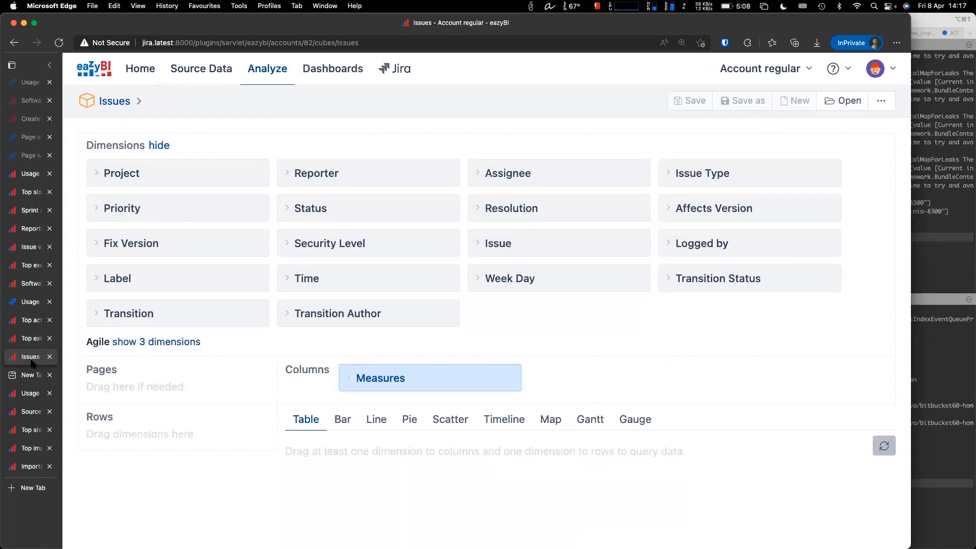
{"action": "left_click", "coordinate": [366, 367]}
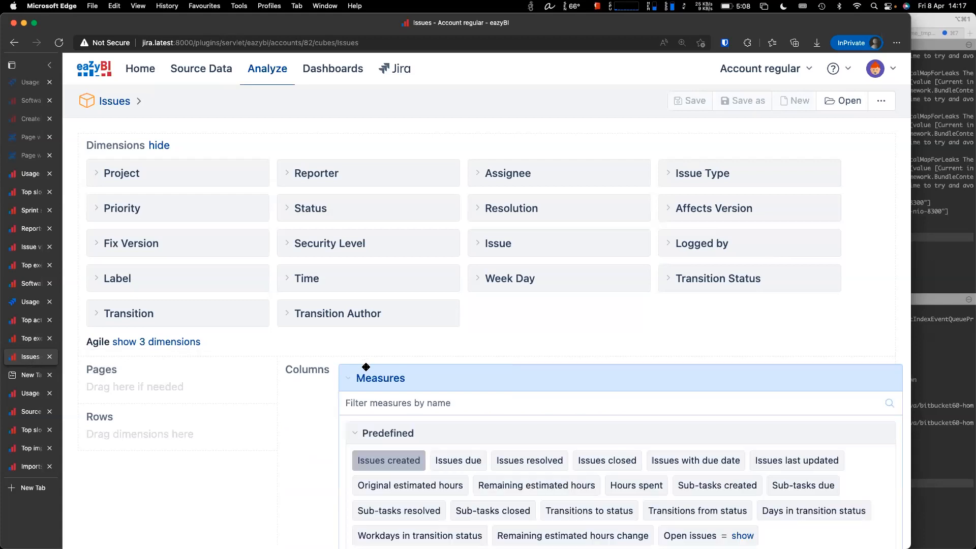
{"action": "scroll", "coordinate": [366, 368], "scroll_direction": "down", "scroll_amount": 3}
{"action": "scroll", "coordinate": [365, 366], "scroll_direction": "down", "scroll_amount": 5}
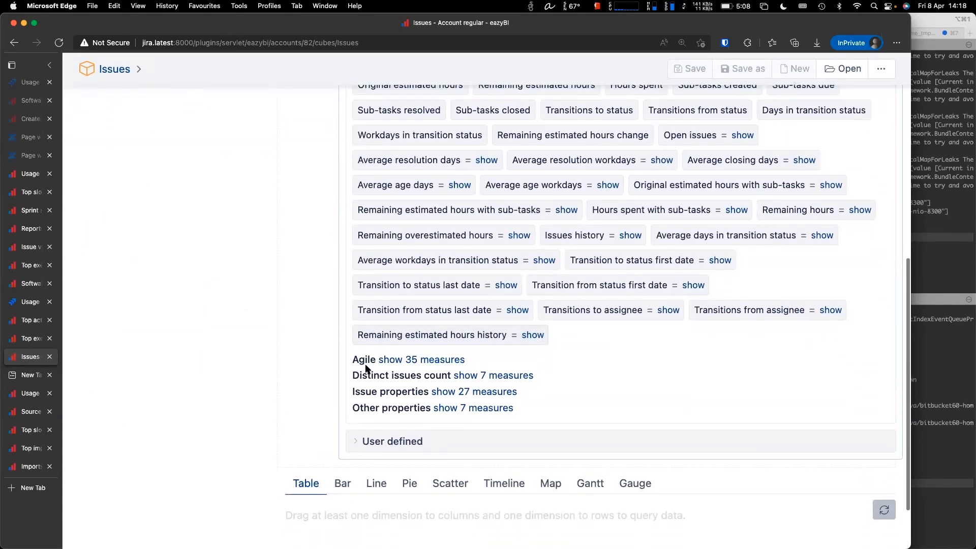
{"action": "left_click", "coordinate": [355, 442]}
{"action": "scroll", "coordinate": [376, 443], "scroll_direction": "down", "scroll_amount": 1}
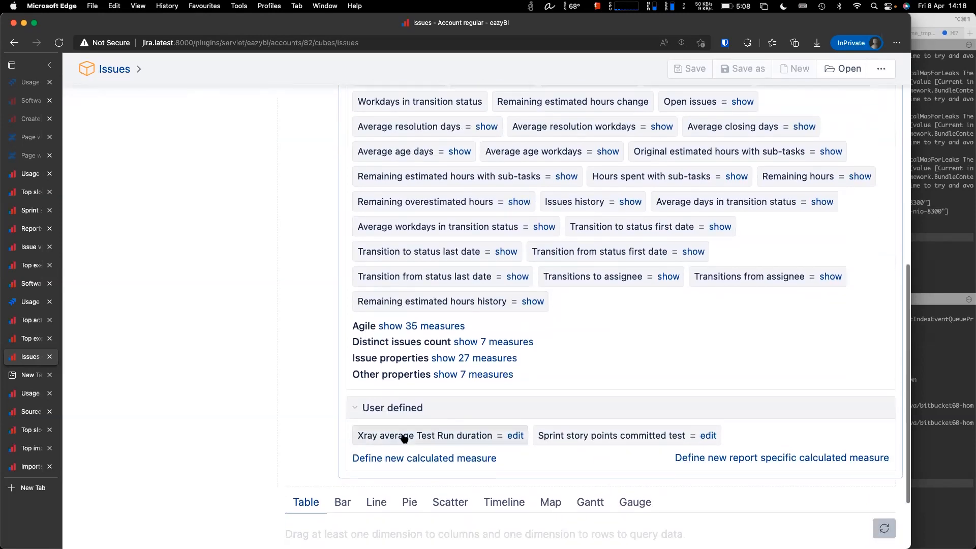
Step: Check the report usage of the Xray average Test Run duration measure in its definition, and close it without updating
{"action": "left_click", "coordinate": [515, 436]}
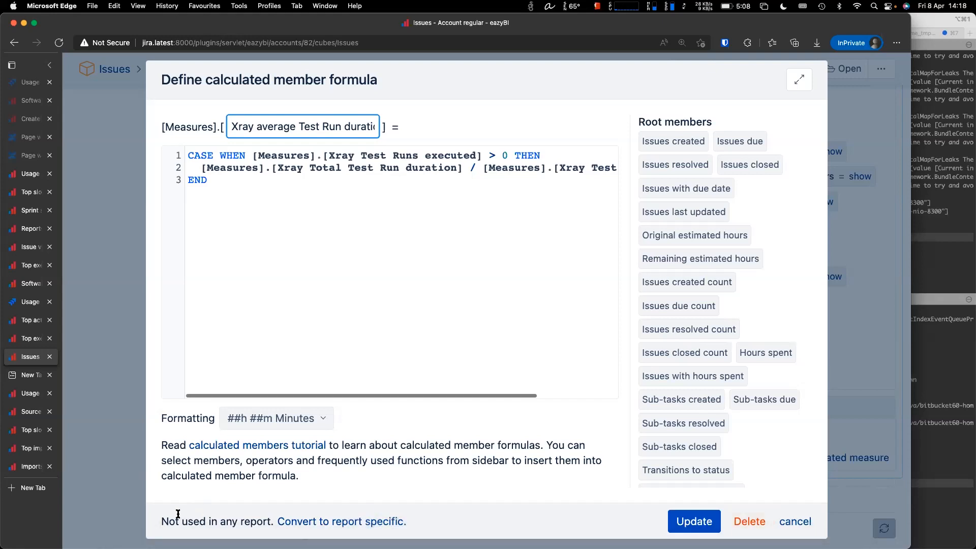
{"action": "left_click_drag", "start_coordinate": [161, 519], "coordinate": [271, 516]}
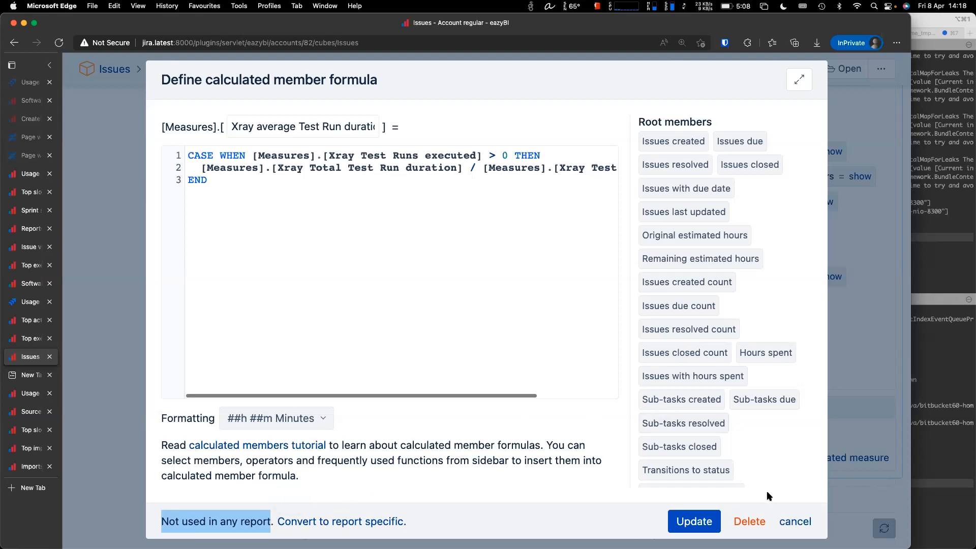
{"action": "left_click", "coordinate": [793, 522]}
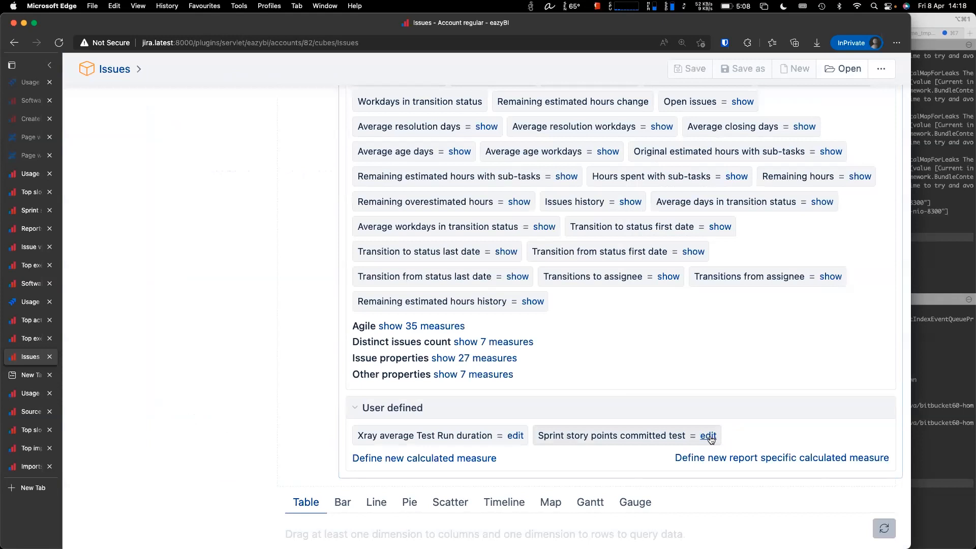
Step: Check which reports depend on the Sprint story points committed test measure and open Story points commited test from its dependencies
{"action": "left_click", "coordinate": [711, 436]}
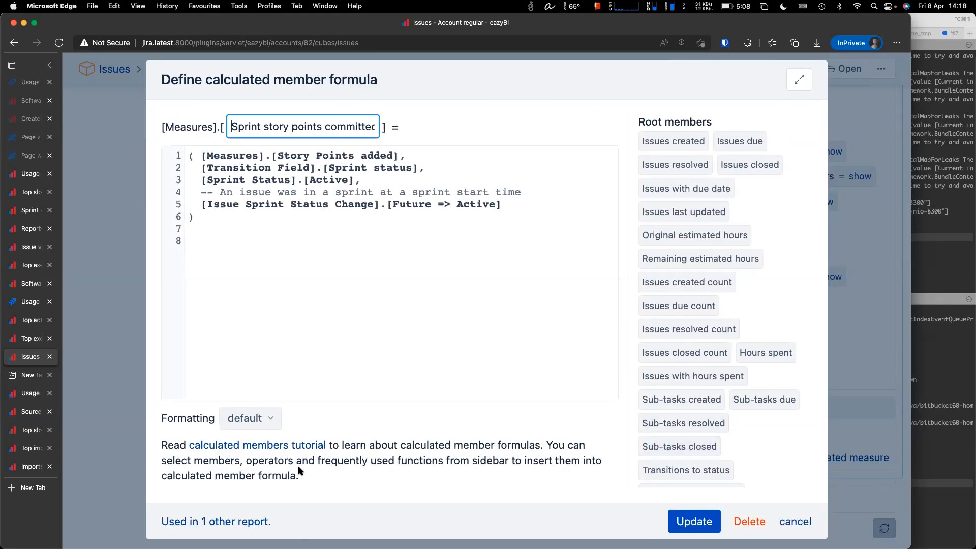
{"action": "left_click", "coordinate": [239, 521]}
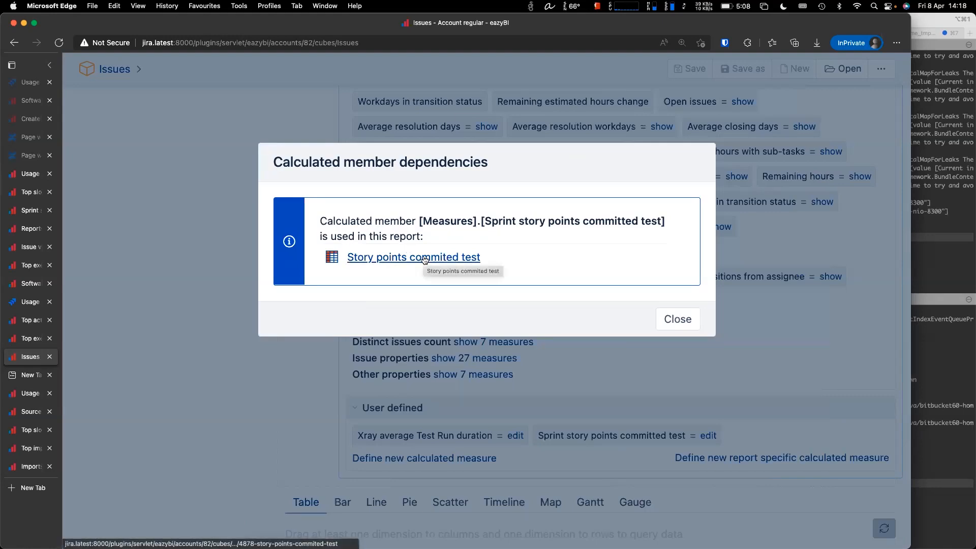
{"action": "left_click", "coordinate": [425, 257]}
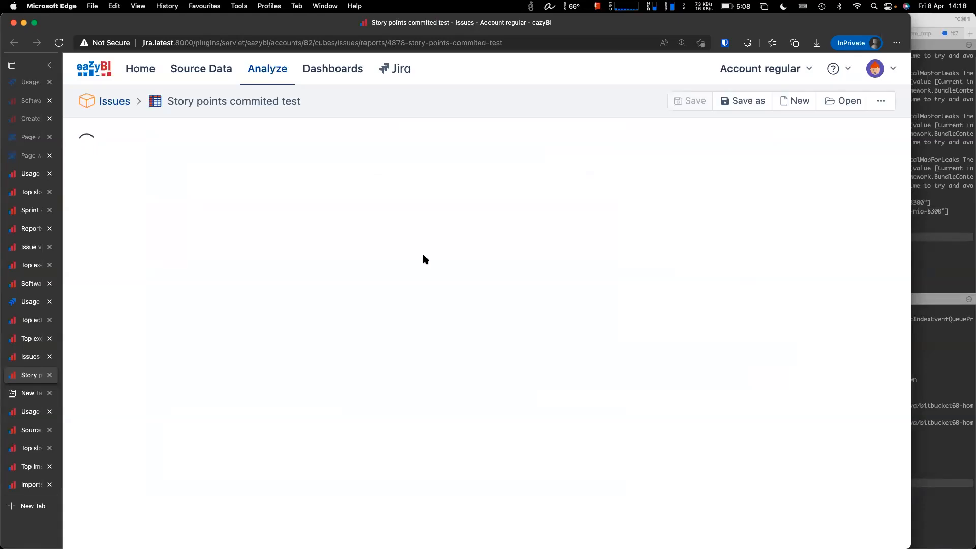
{"action": "scroll", "coordinate": [424, 261], "scroll_direction": "down", "scroll_amount": 5}
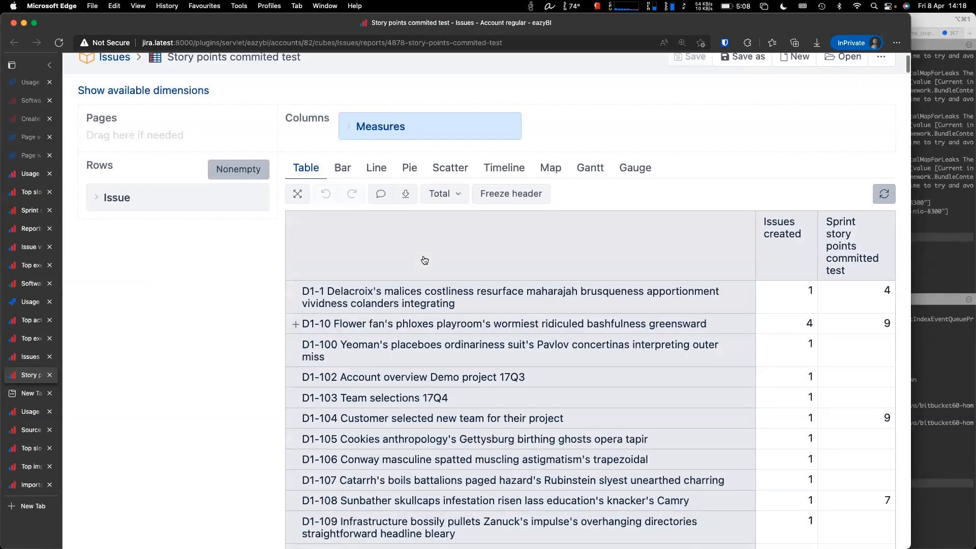
{"action": "scroll", "coordinate": [429, 179], "scroll_direction": "up", "scroll_amount": 5}
Step: Convert the Sprint story points committed test measure to report specific and save the Story points commited test report
{"action": "left_click", "coordinate": [428, 178]}
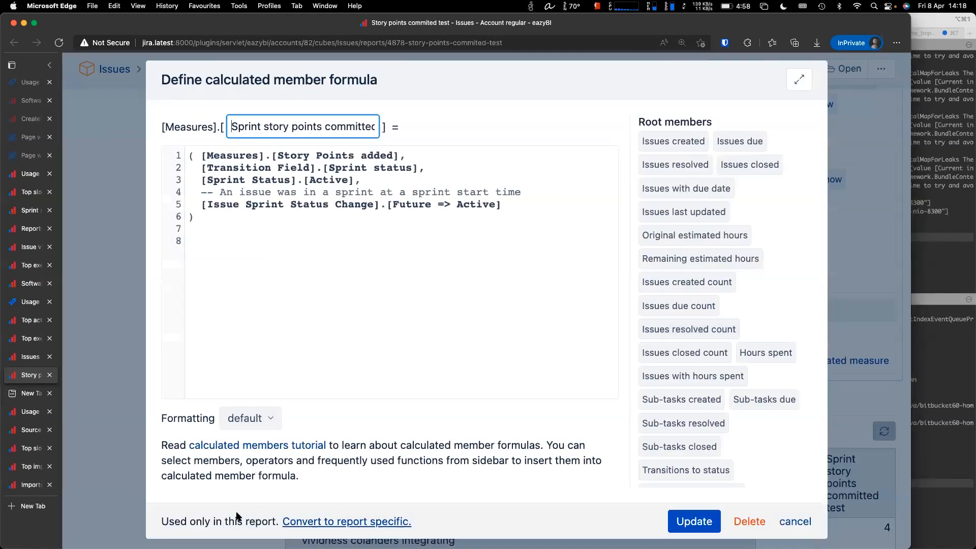
{"action": "left_click_drag", "start_coordinate": [249, 520], "coordinate": [426, 525]}
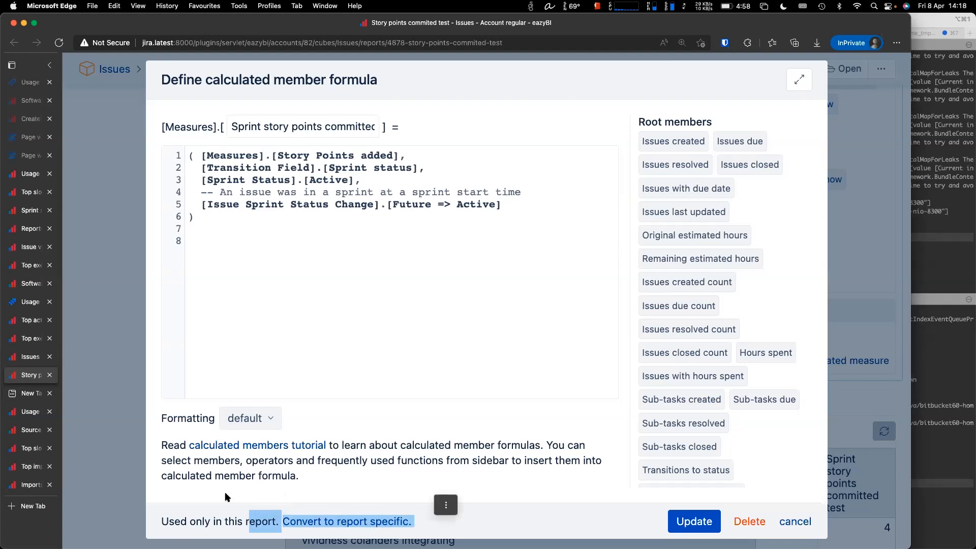
{"action": "left_click", "coordinate": [323, 520]}
{"action": "left_click", "coordinate": [324, 519]}
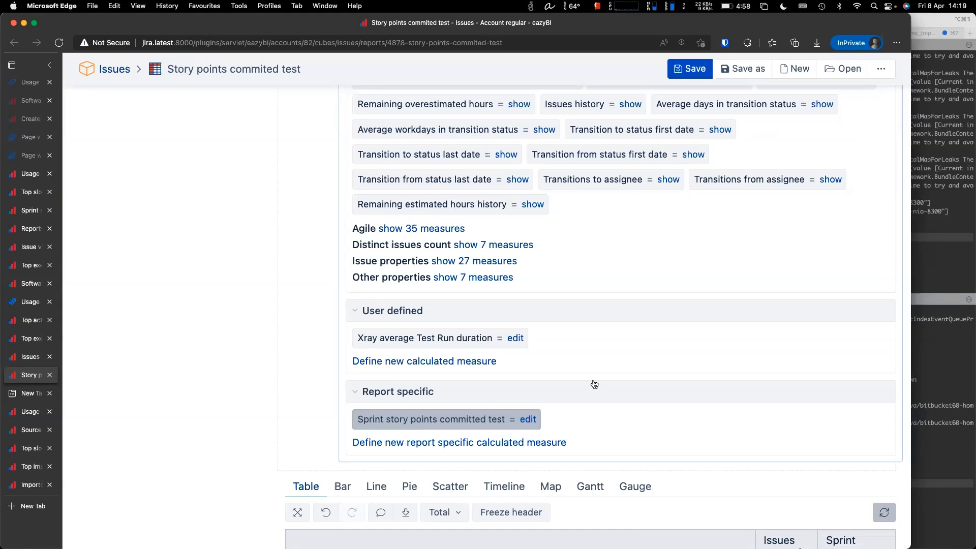
{"action": "left_click", "coordinate": [678, 67]}
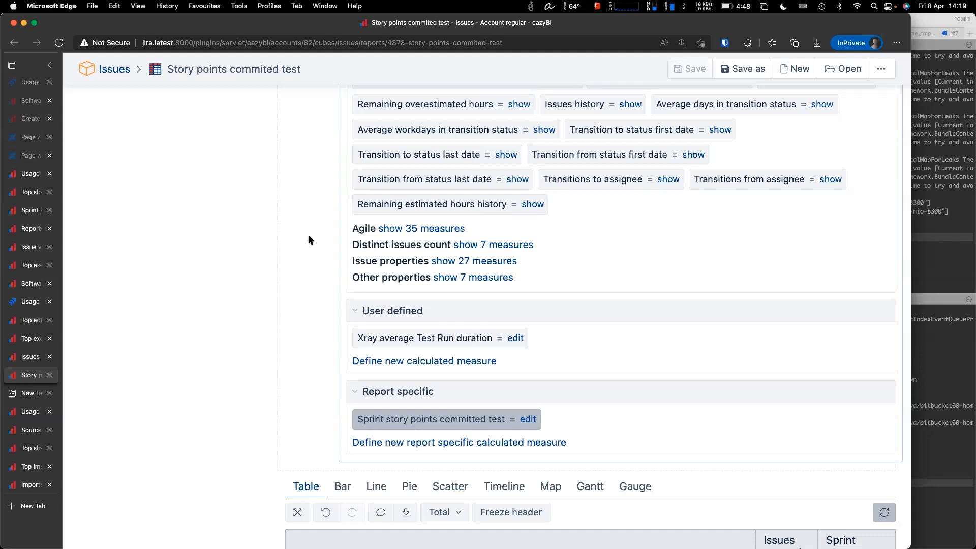
{"action": "key", "text": "super+Tab"}
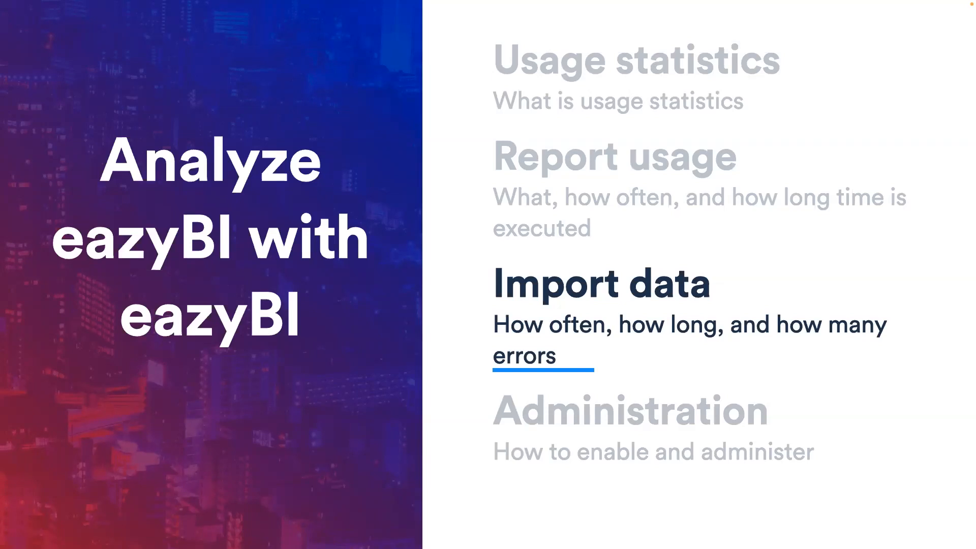
{"action": "key", "text": "super+Tab"}
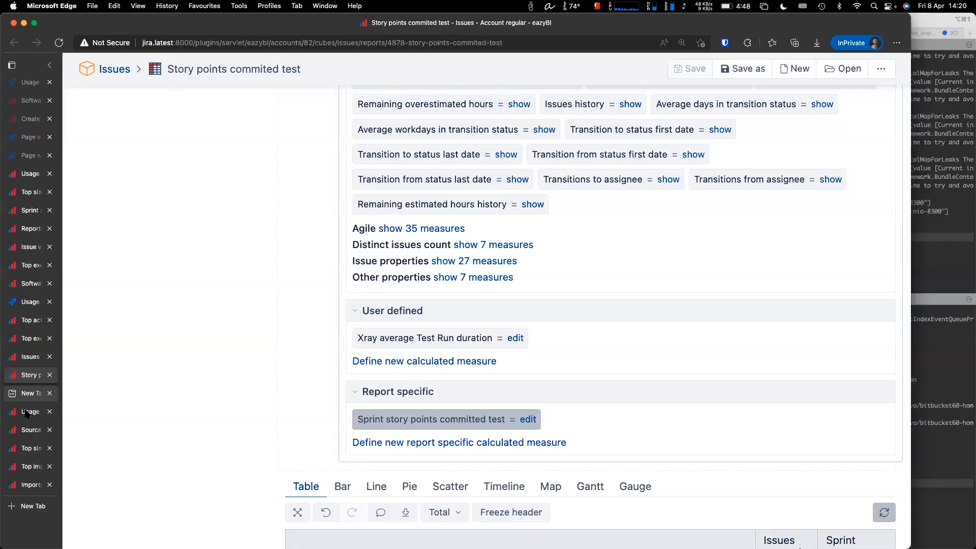
Step: Go to the empty Usage cube report and show the Source Data Import dimensions
{"action": "left_click", "coordinate": [27, 413]}
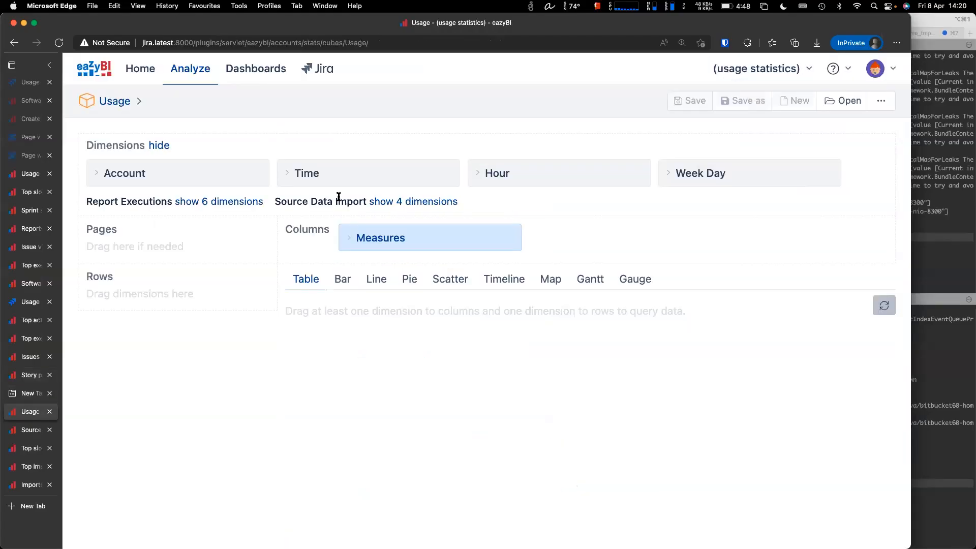
{"action": "left_click", "coordinate": [397, 199]}
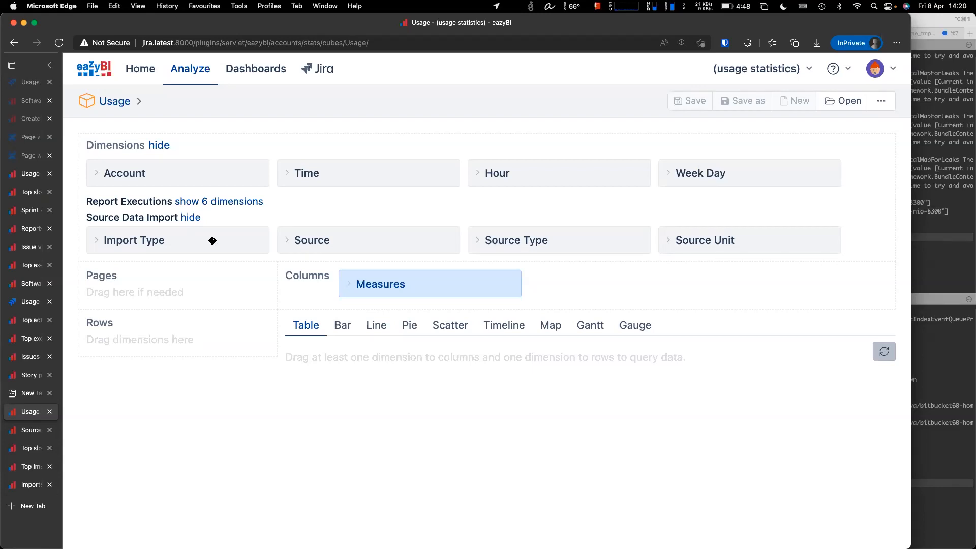
Step: Open the Source data import summary report and limit its time period to 2022
{"action": "left_click", "coordinate": [29, 430]}
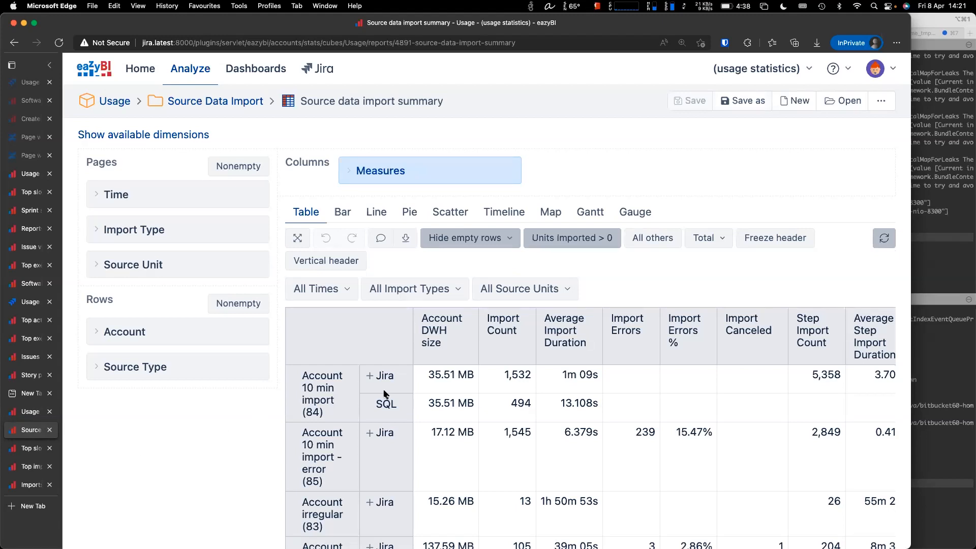
{"action": "key", "text": "super+Tab"}
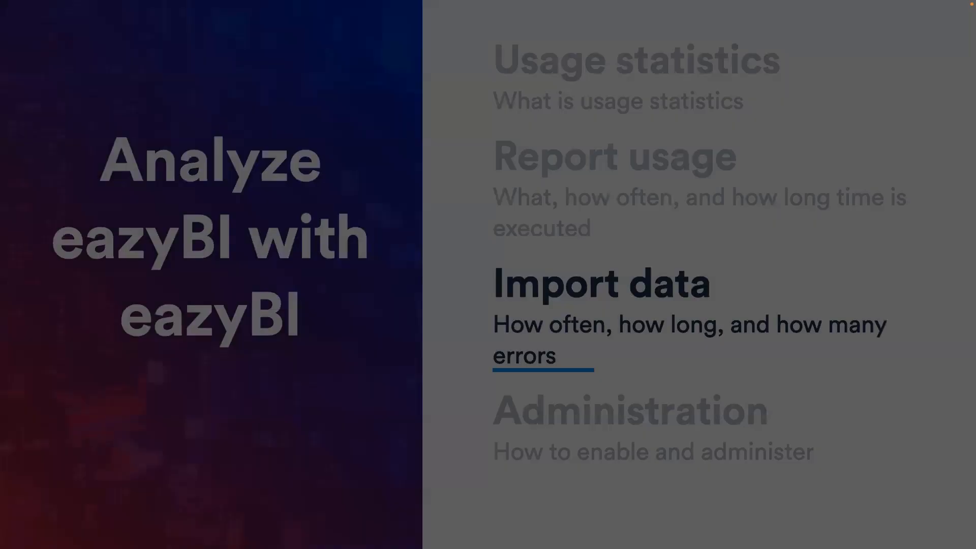
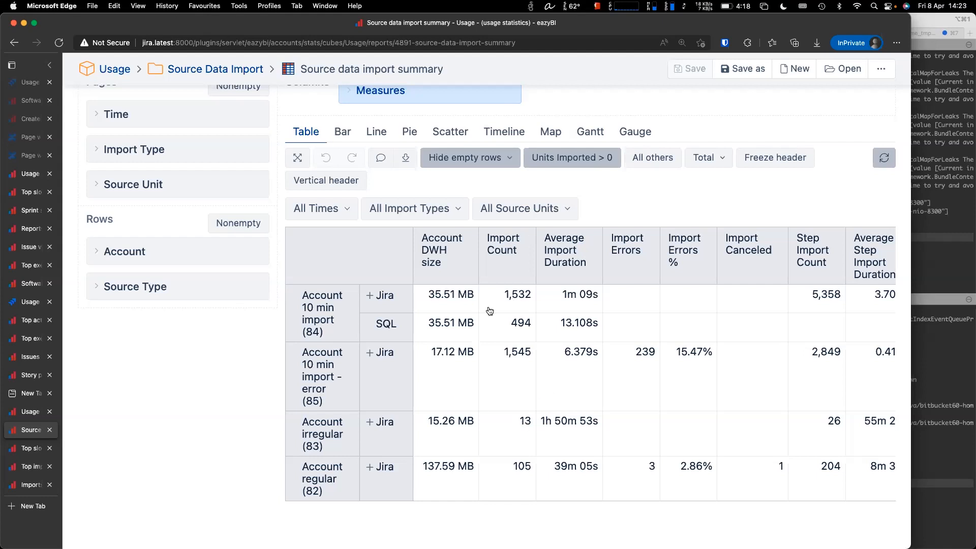
{"action": "left_click", "coordinate": [324, 208]}
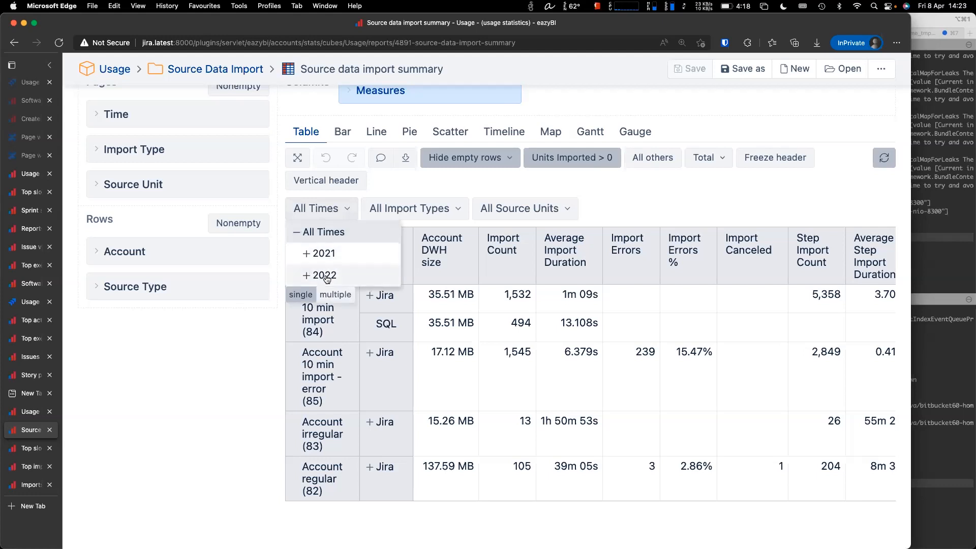
{"action": "left_click", "coordinate": [326, 277]}
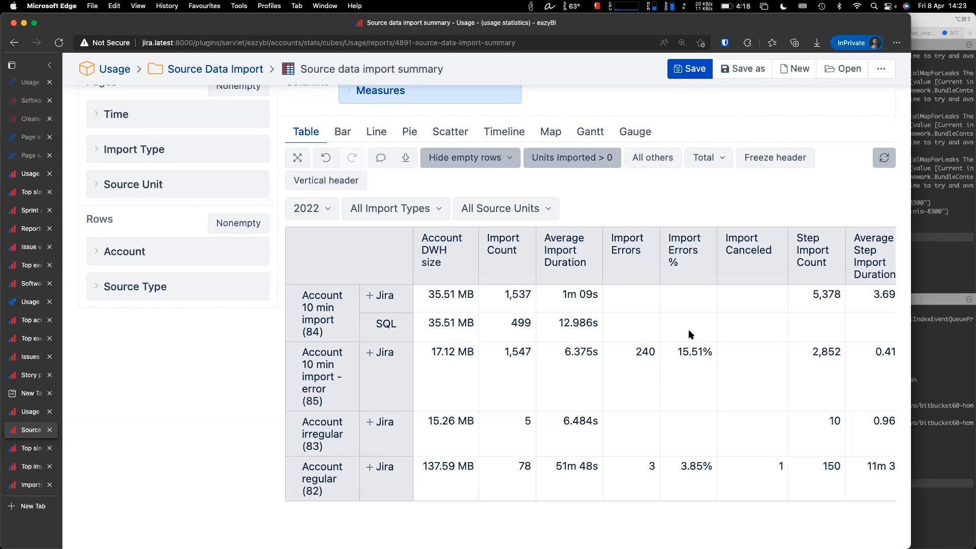
Step: Examine the import counts, durations, errors and imported units of each account in the import summary table
{"action": "scroll", "coordinate": [657, 300], "scroll_direction": "right", "scroll_amount": 4}
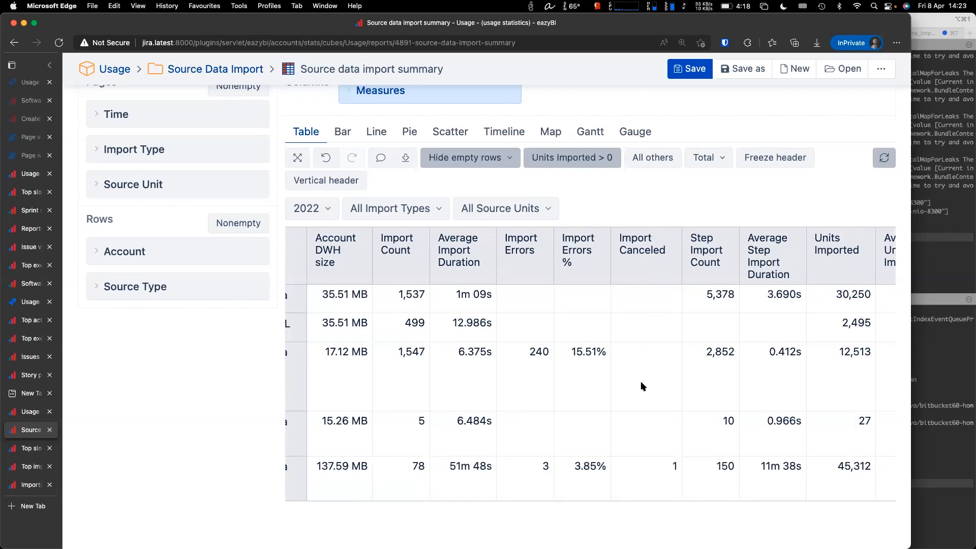
{"action": "scroll", "coordinate": [646, 490], "scroll_direction": "right", "scroll_amount": 4}
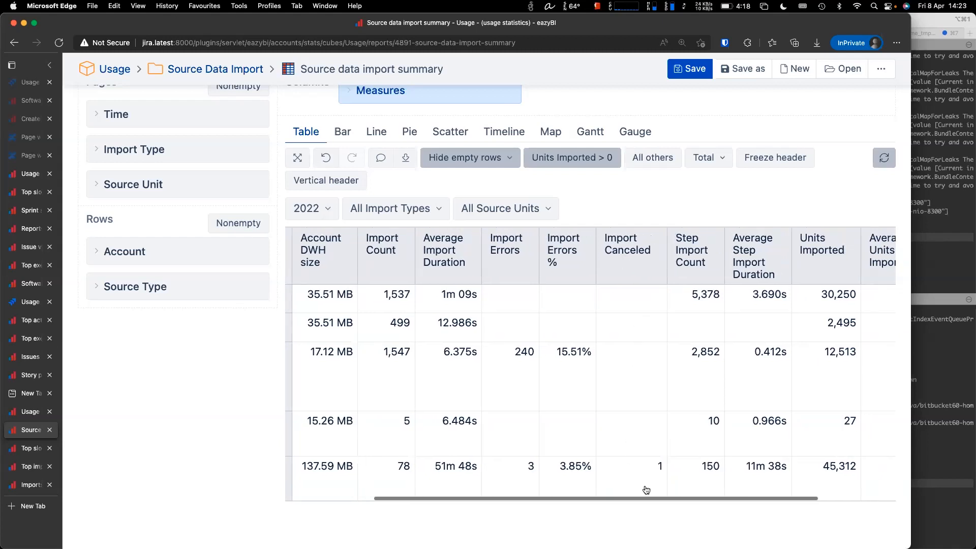
{"action": "scroll", "coordinate": [646, 489], "scroll_direction": "right", "scroll_amount": 1}
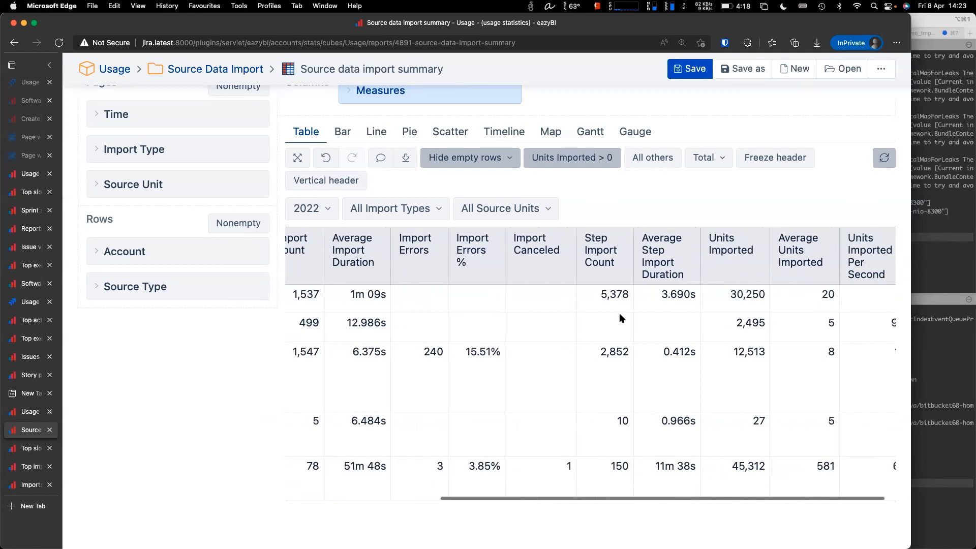
{"action": "scroll", "coordinate": [583, 281], "scroll_direction": "left", "scroll_amount": 8}
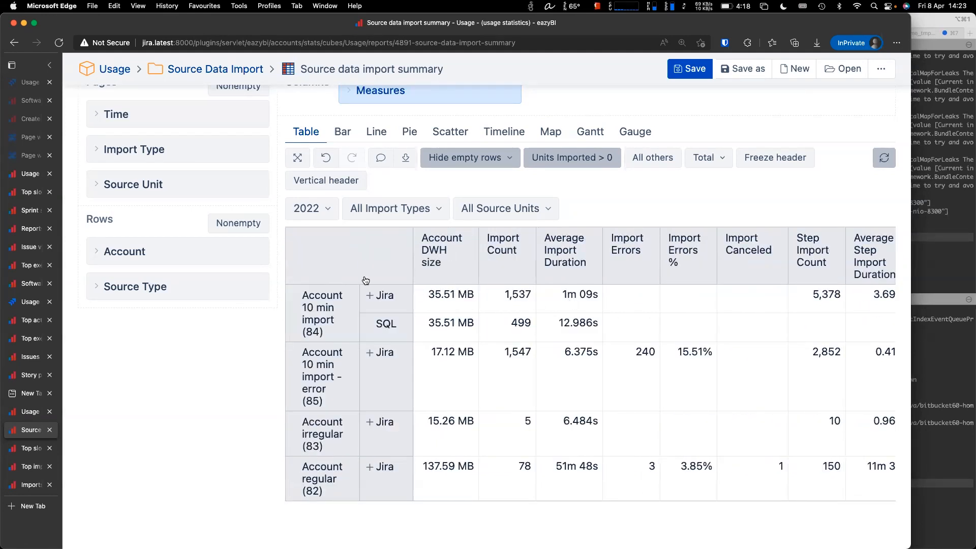
{"action": "scroll", "coordinate": [387, 274], "scroll_direction": "up", "scroll_amount": 2}
{"action": "scroll", "coordinate": [387, 273], "scroll_direction": "down", "scroll_amount": 2}
{"action": "scroll", "coordinate": [388, 273], "scroll_direction": "down", "scroll_amount": 1}
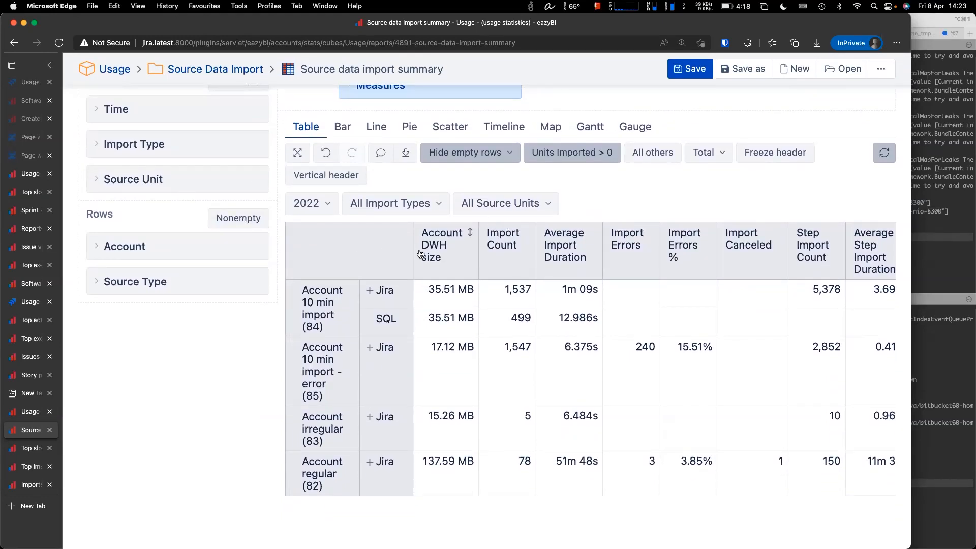
Step: Expand the Jira source type and examine step import counts, step durations and imported units for each account's individual imports
{"action": "left_click", "coordinate": [366, 291]}
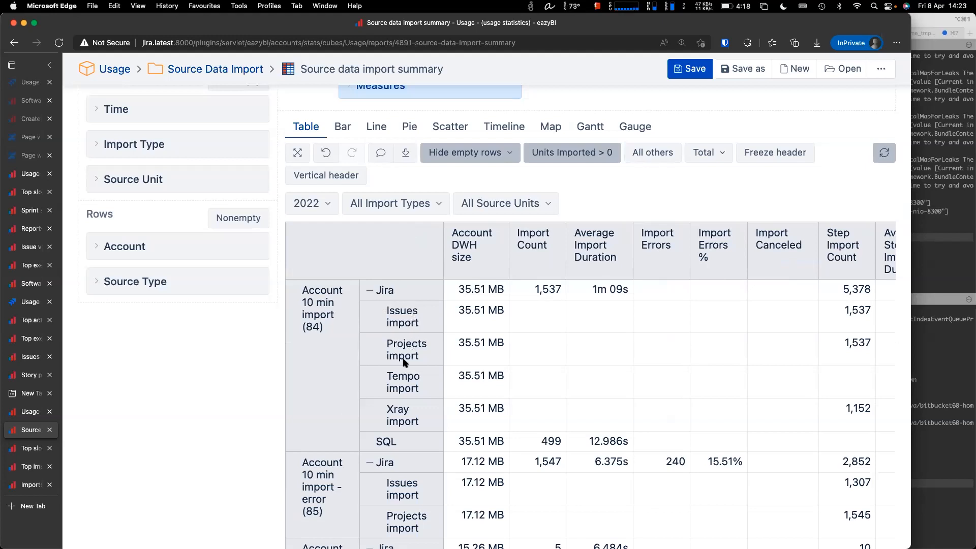
{"action": "scroll", "coordinate": [505, 352], "scroll_direction": "right", "scroll_amount": 3}
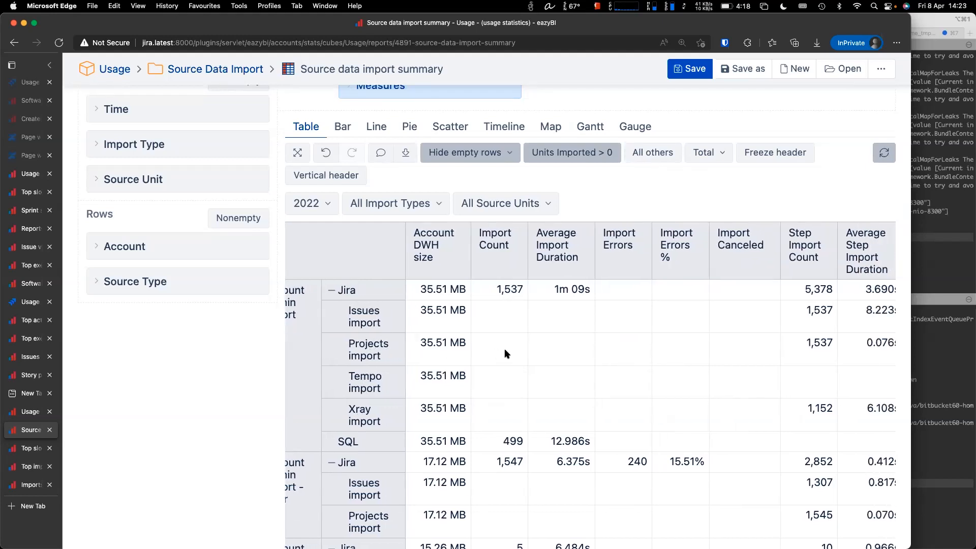
{"action": "scroll", "coordinate": [504, 349], "scroll_direction": "right", "scroll_amount": 1}
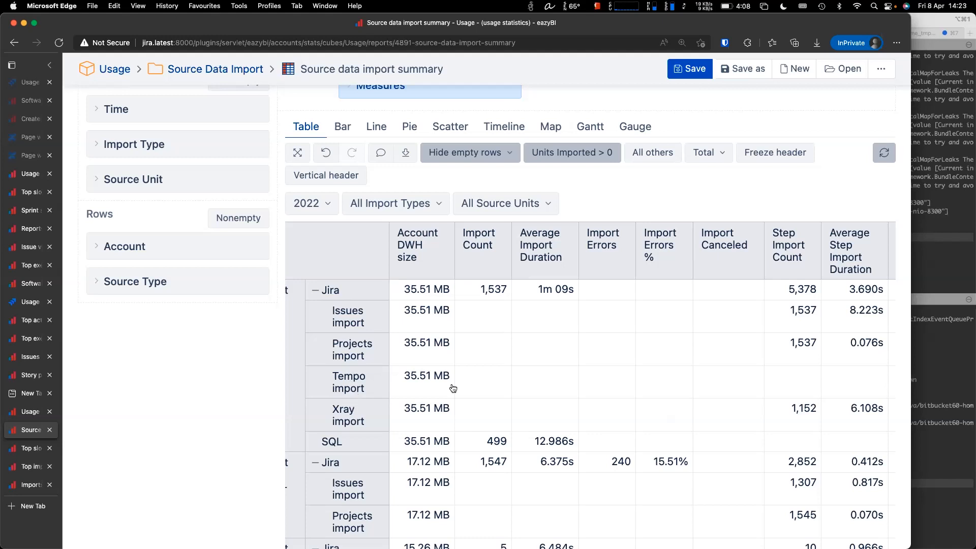
{"action": "scroll", "coordinate": [733, 359], "scroll_direction": "right", "scroll_amount": 5}
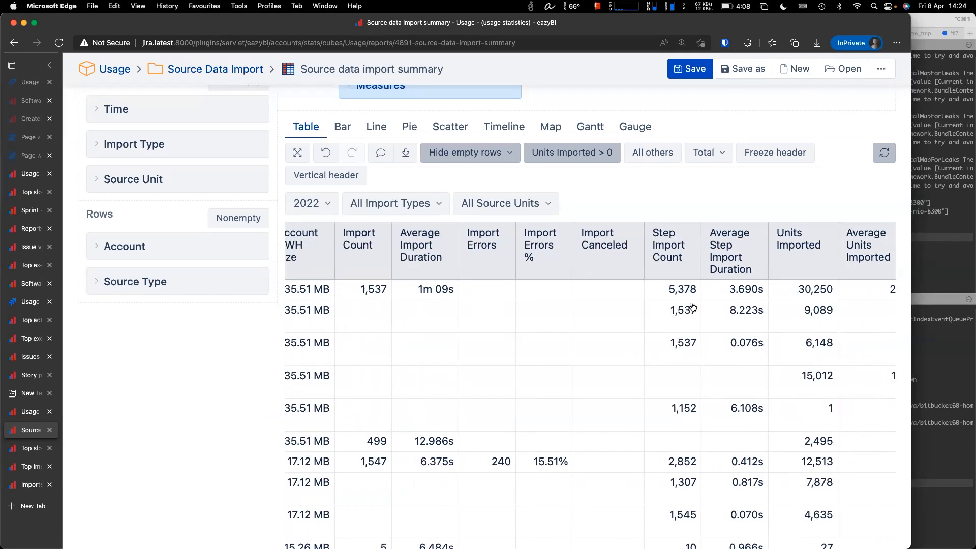
{"action": "scroll", "coordinate": [692, 306], "scroll_direction": "right", "scroll_amount": 2}
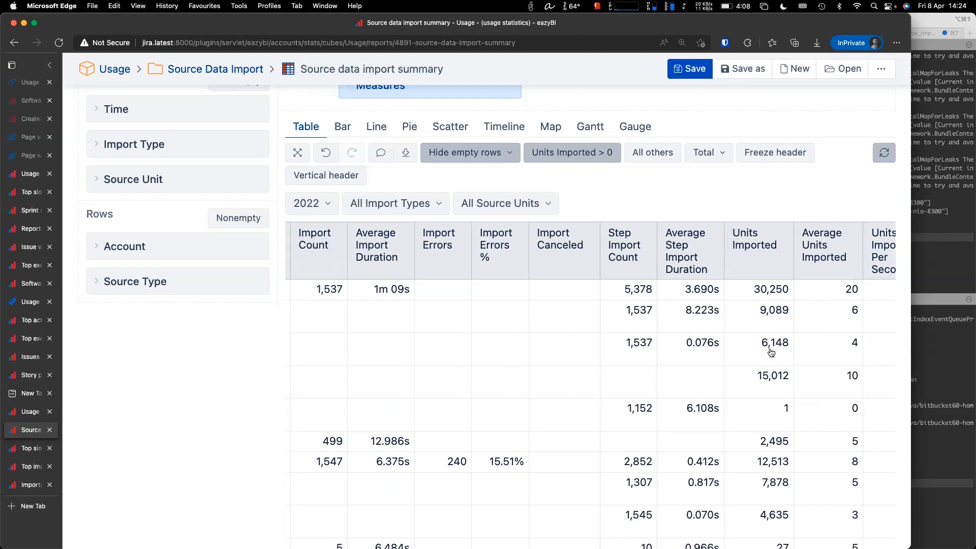
{"action": "scroll", "coordinate": [771, 351], "scroll_direction": "left", "scroll_amount": 1}
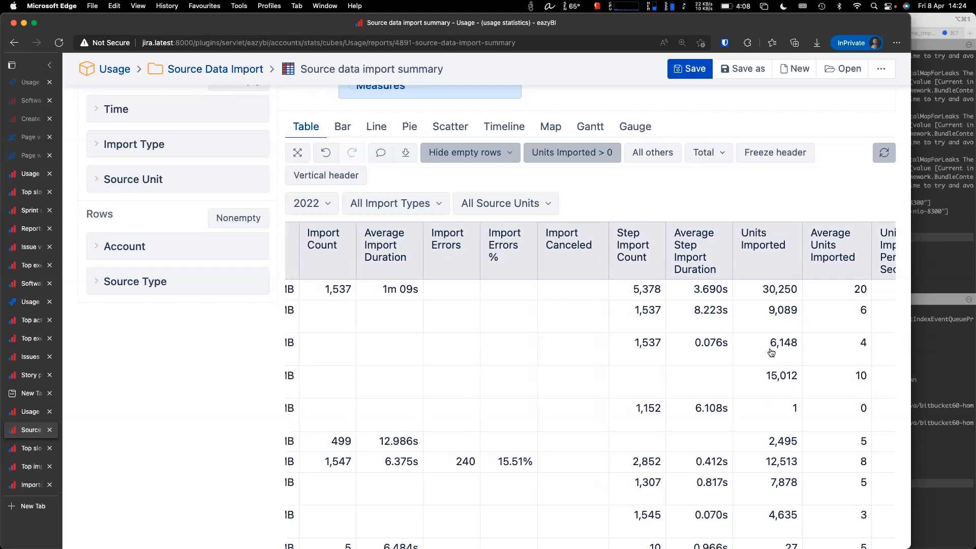
{"action": "scroll", "coordinate": [771, 351], "scroll_direction": "down", "scroll_amount": 1}
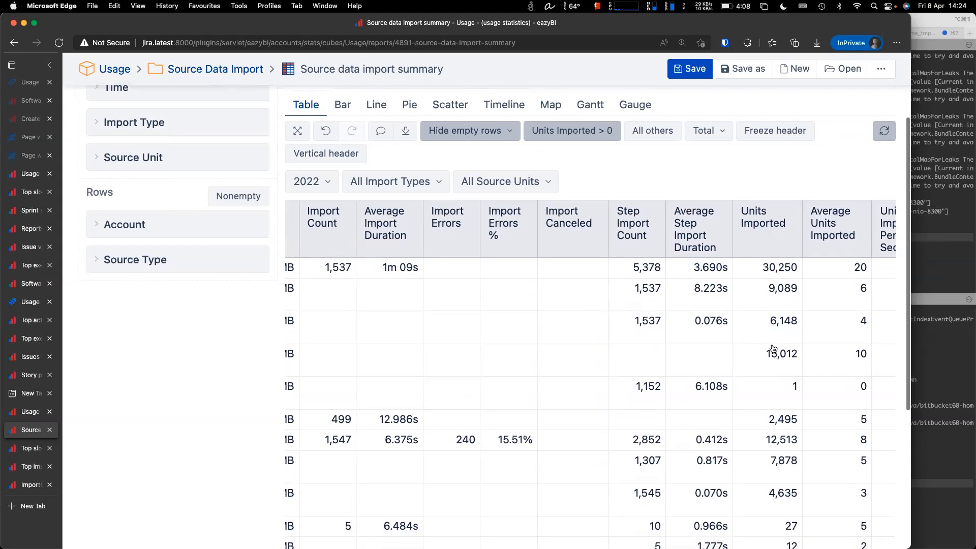
{"action": "scroll", "coordinate": [779, 374], "scroll_direction": "left", "scroll_amount": 1}
{"action": "scroll", "coordinate": [779, 374], "scroll_direction": "down", "scroll_amount": 5}
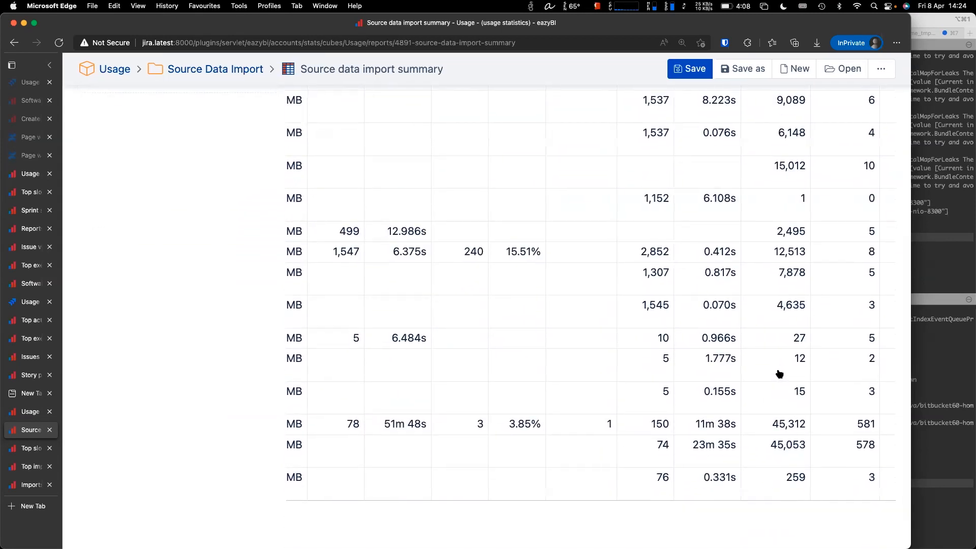
{"action": "scroll", "coordinate": [779, 374], "scroll_direction": "right", "scroll_amount": 6}
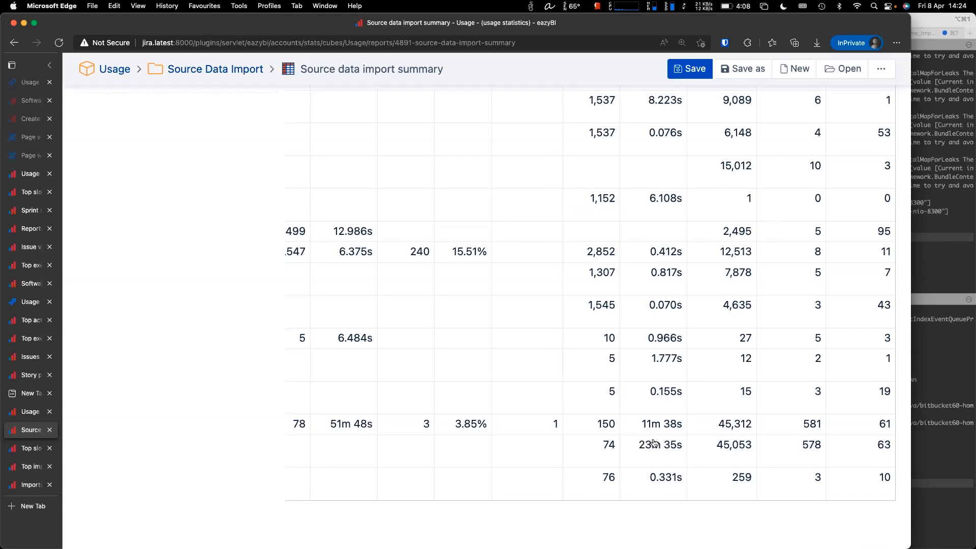
{"action": "scroll", "coordinate": [654, 442], "scroll_direction": "up", "scroll_amount": 10}
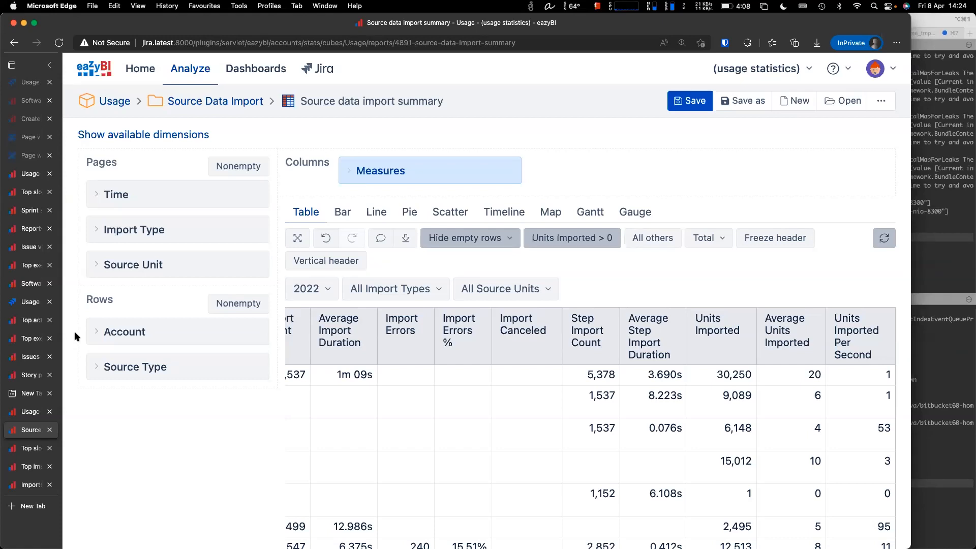
Step: Review the Top slow imports report and the Top imports by count report
{"action": "left_click", "coordinate": [31, 449]}
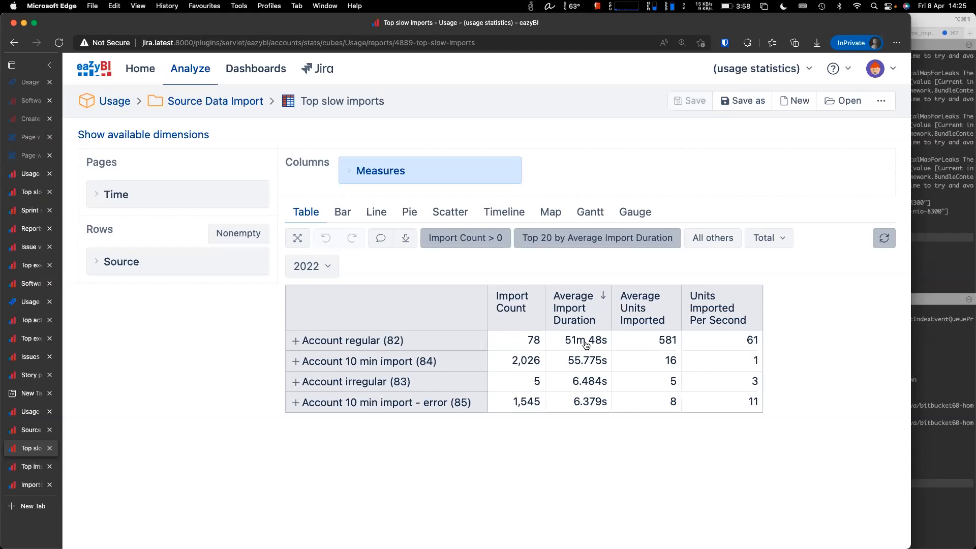
{"action": "left_click", "coordinate": [22, 471]}
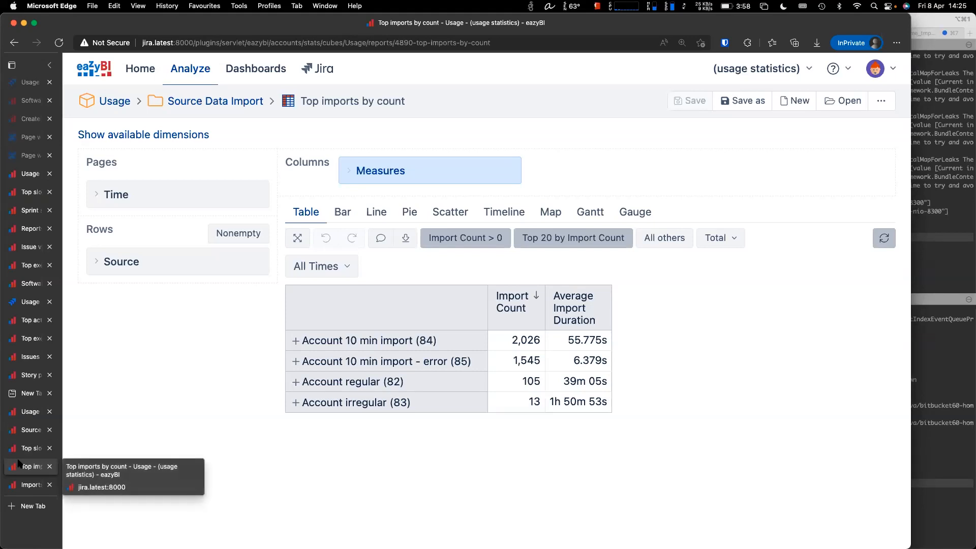
Step: Open the Imports with errors report and go to the source of the Jira import in Account 10 min import - error
{"action": "left_click", "coordinate": [20, 486]}
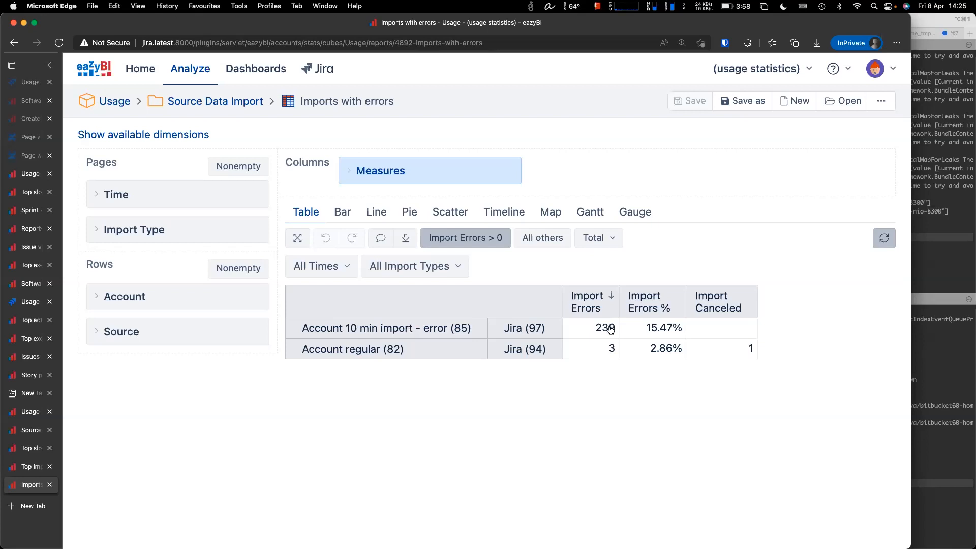
{"action": "left_click", "coordinate": [346, 329]}
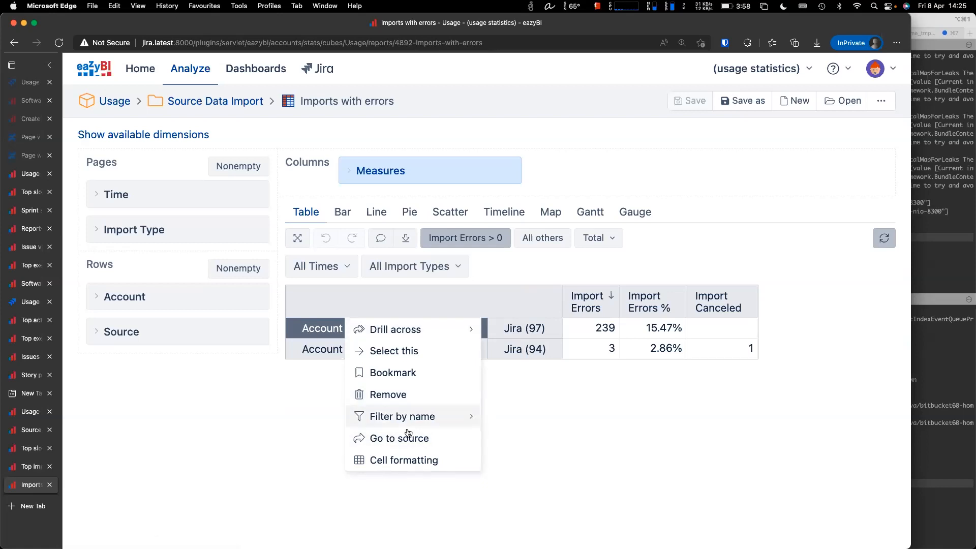
{"action": "left_click", "coordinate": [519, 413]}
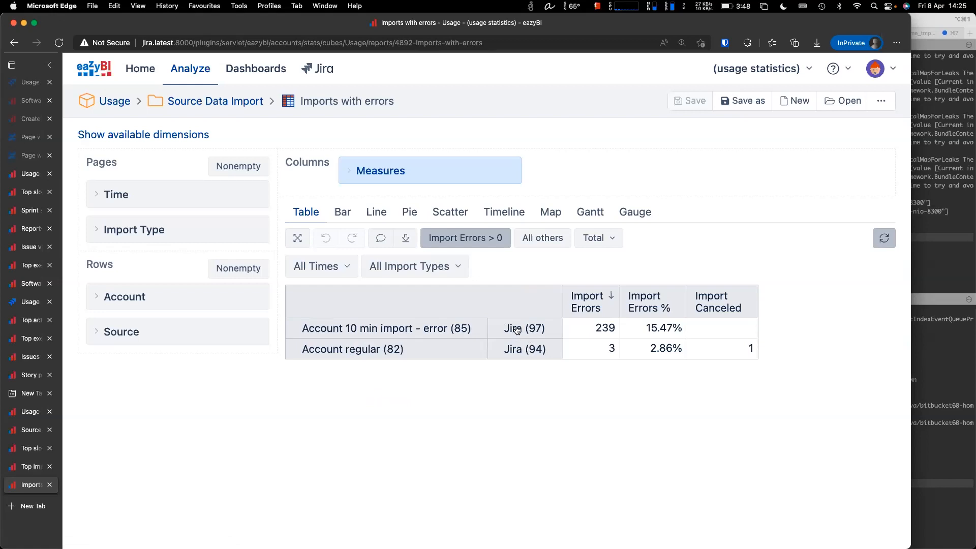
{"action": "right_click", "coordinate": [517, 330]}
{"action": "left_click", "coordinate": [558, 446]}
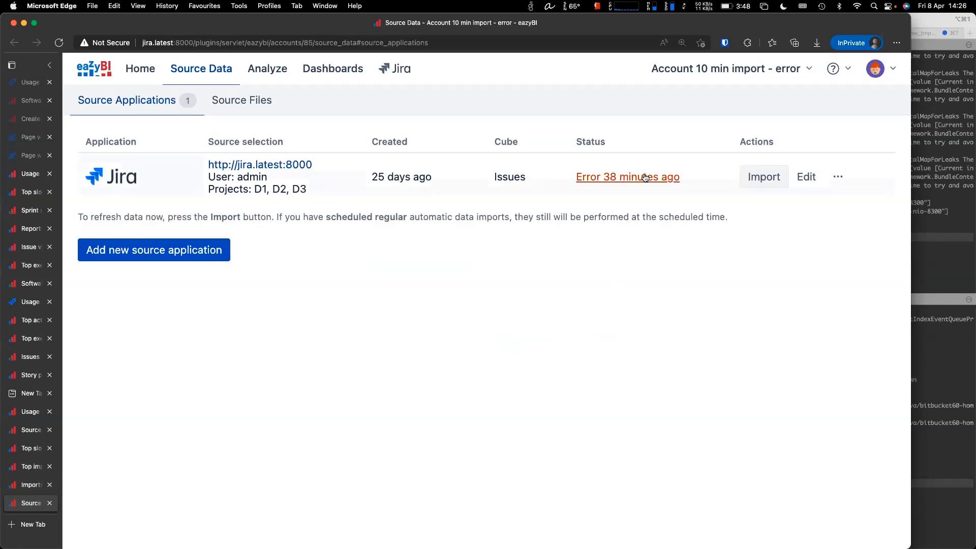
Step: View the import error details of the Jira source application, close them and return to the presentation slides
{"action": "mouse_move", "coordinate": [644, 176]}
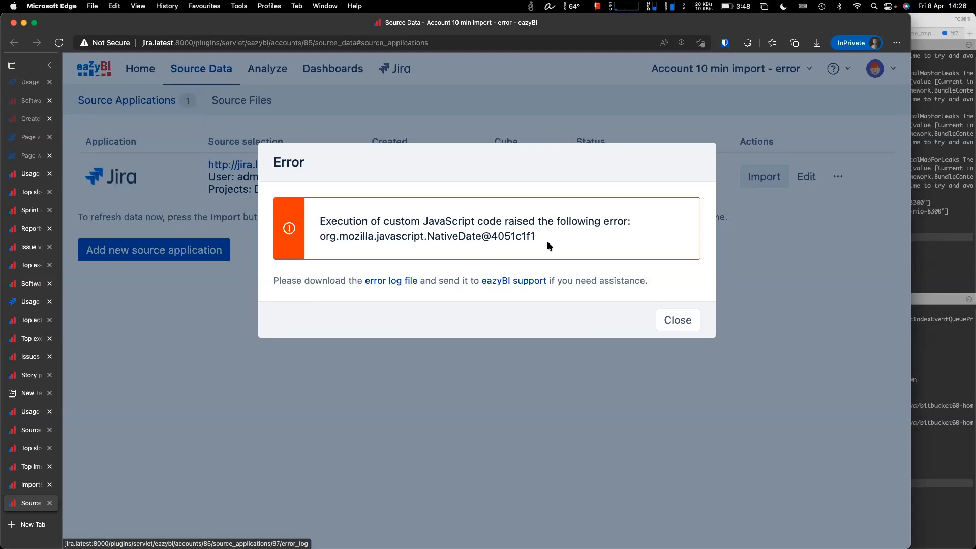
{"action": "left_click", "coordinate": [679, 320]}
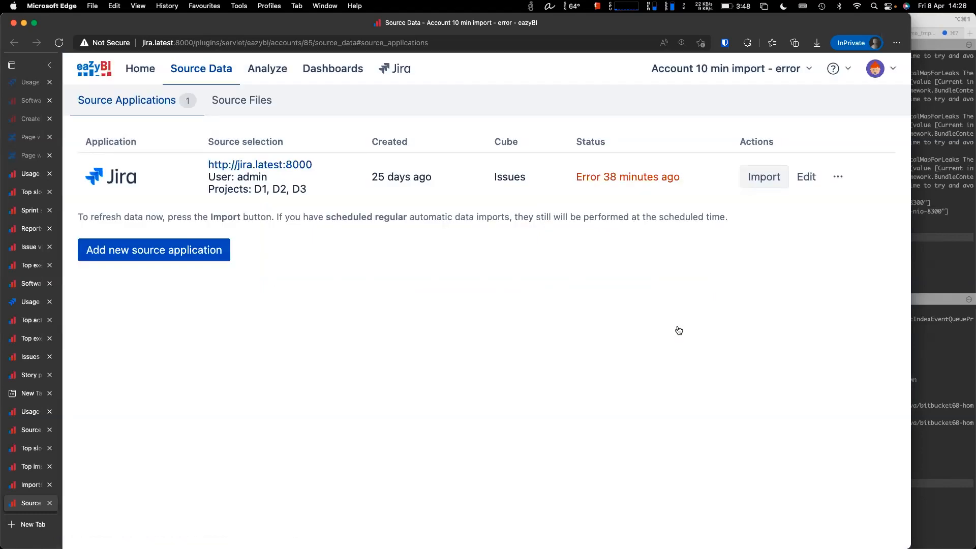
{"action": "key", "text": "super+Tab"}
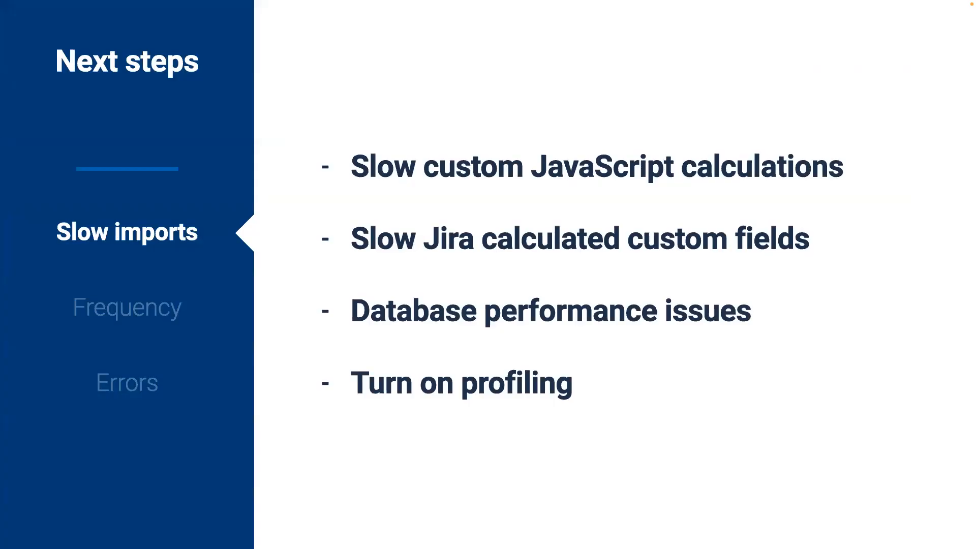